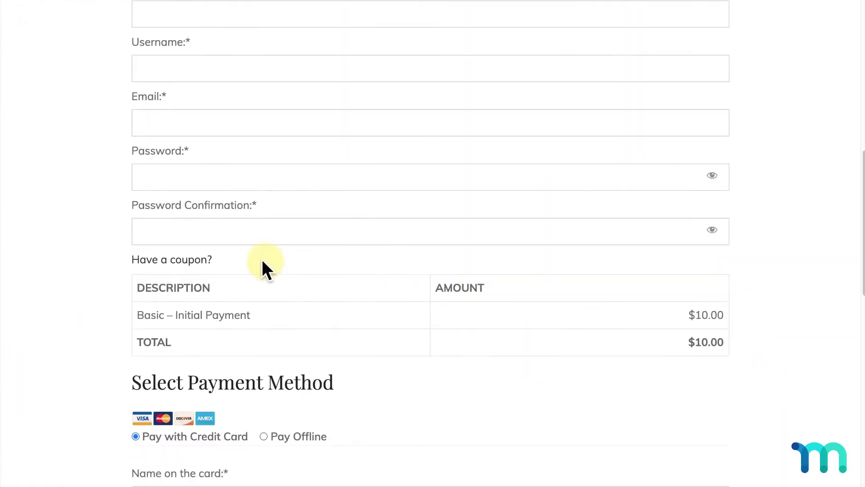
# - Reveal the coupon field on the registration form and enter BLACKFRIDAY as the coupon code
pyautogui.click(209, 260)
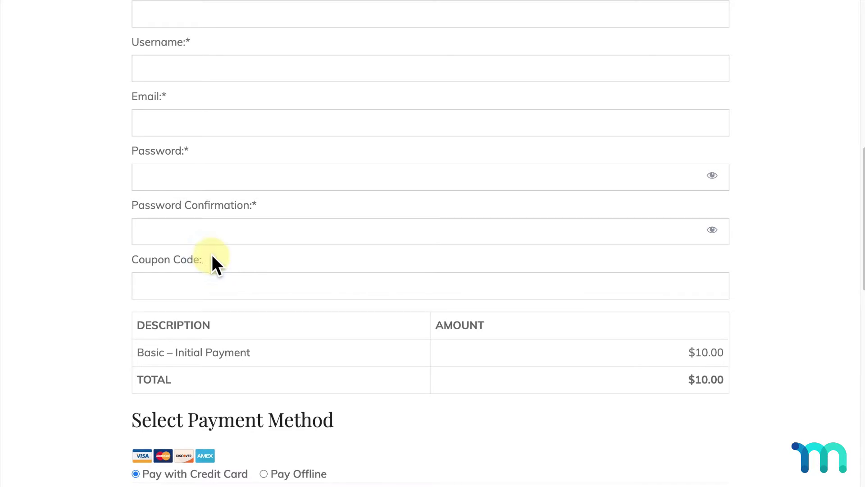
pyautogui.click(304, 286)
pyautogui.write('BLACKFRID')
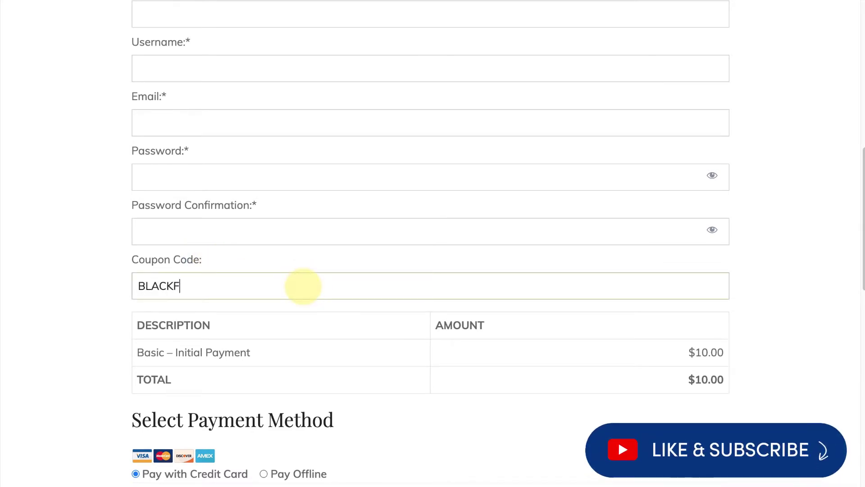
pyautogui.write('AY')
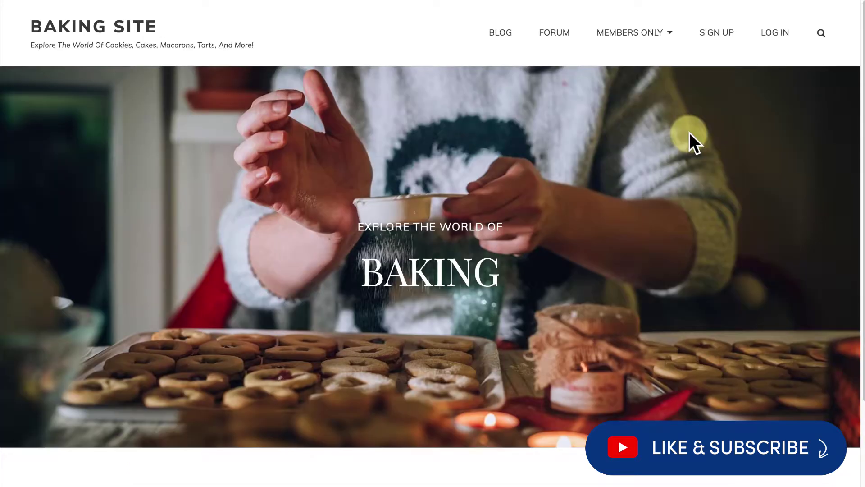
# - Open MemberPress Memberships from the admin sidebar to view the Basic and Pro plans
pyautogui.moveTo(652, 45)
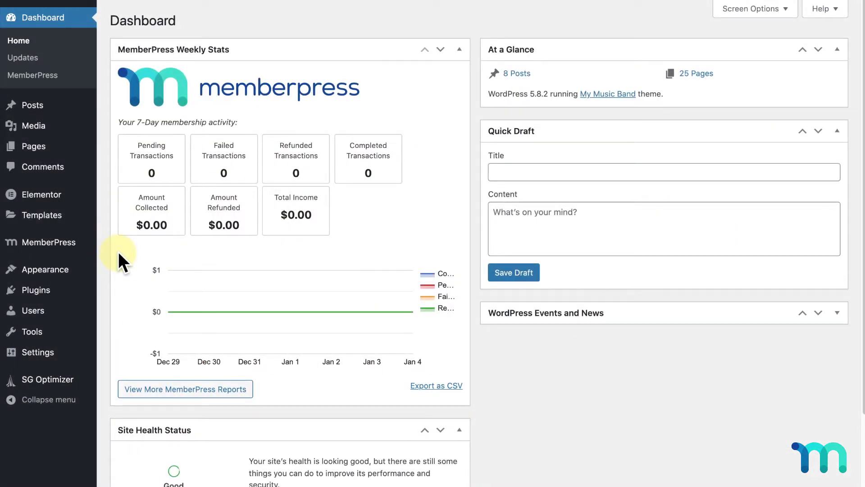
pyautogui.moveTo(85, 245)
pyautogui.click(157, 219)
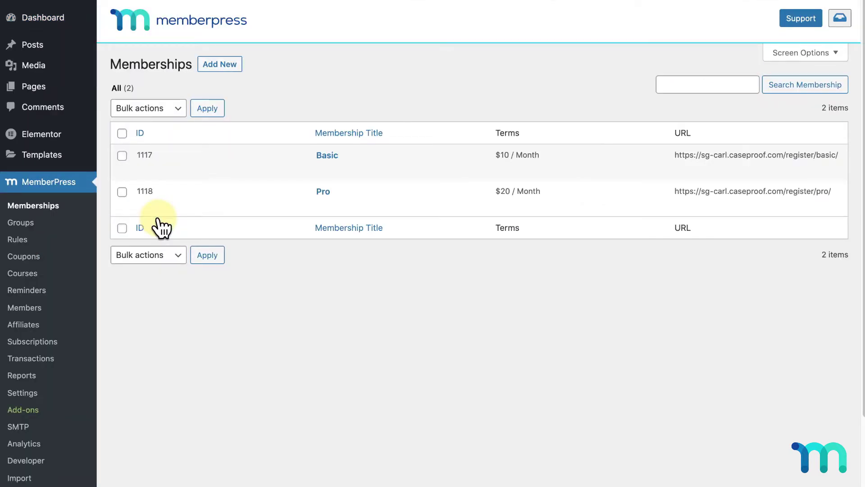
pyautogui.moveTo(343, 164)
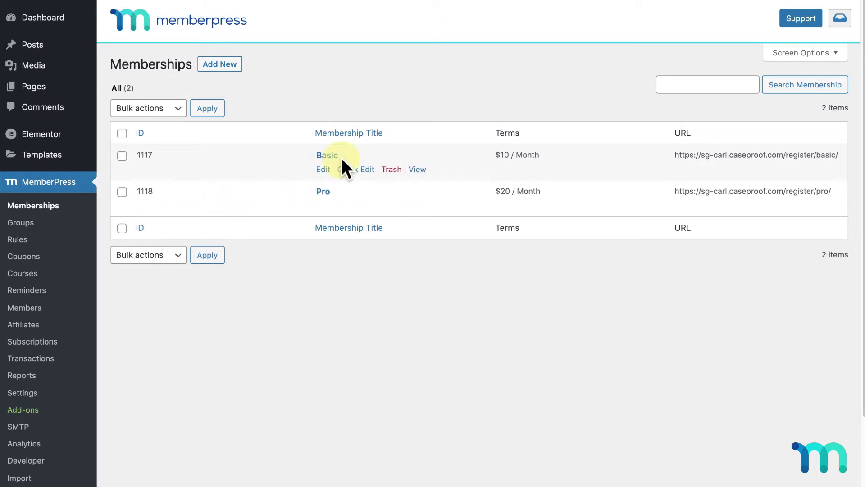
pyautogui.moveTo(419, 194)
# - Create a new coupon from the Coupons list and select its auto-generated code
pyautogui.click(41, 256)
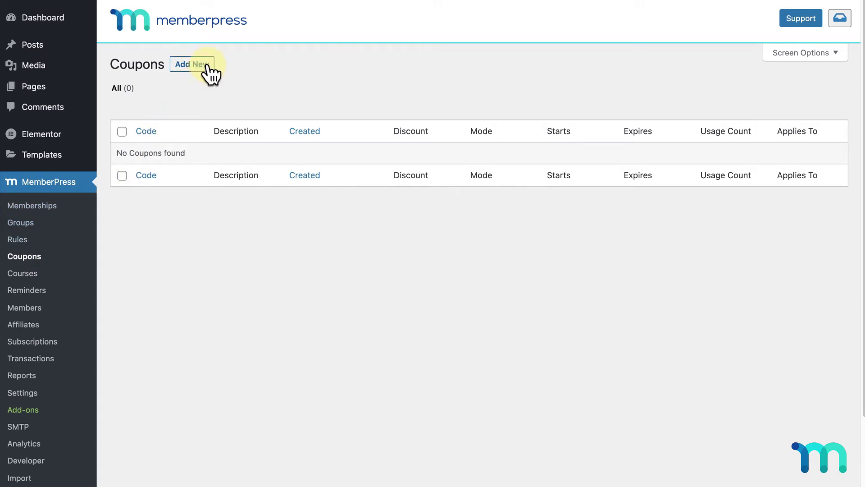
pyautogui.click(200, 64)
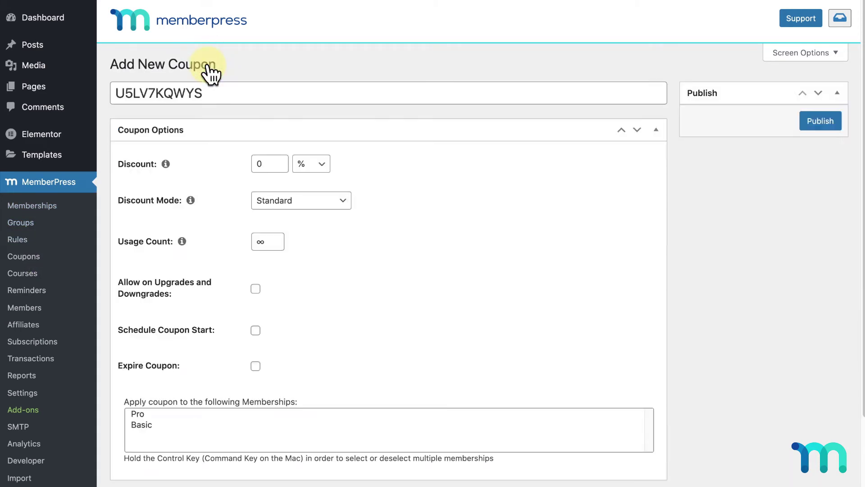
pyautogui.moveTo(212, 91); pyautogui.dragTo(113, 91)
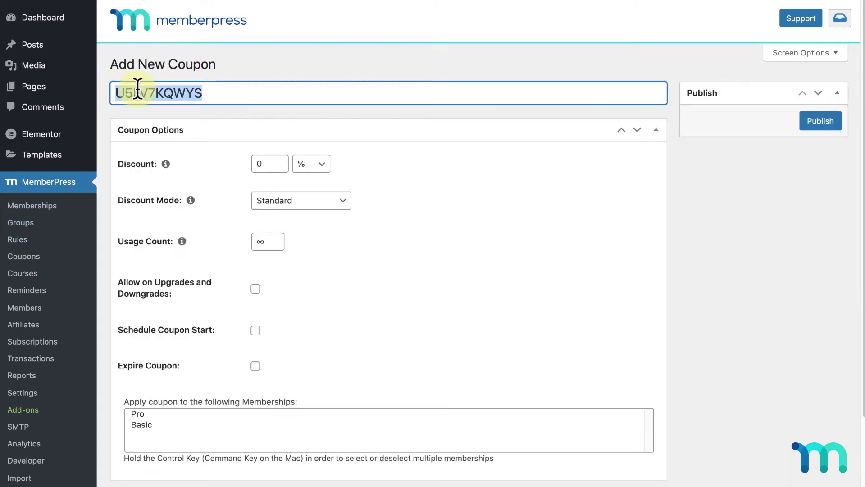
pyautogui.click(245, 90)
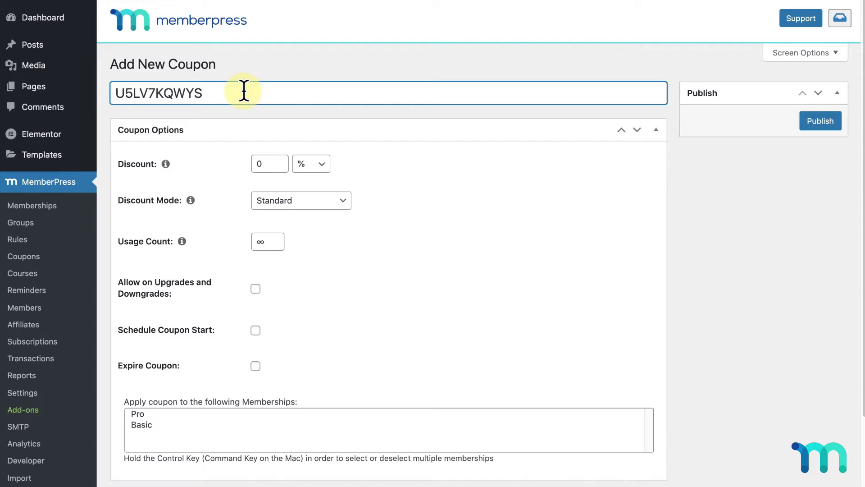
# - Overwrite the generated code, trying BLACKFRIDAY, ENDOFYEAR and SPRINGSALE before settling on 20OFF
pyautogui.moveTo(228, 91); pyautogui.dragTo(105, 92)
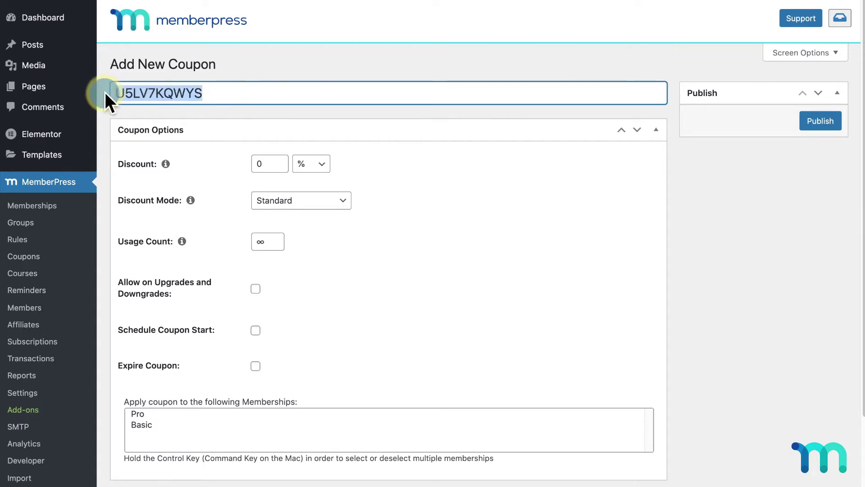
pyautogui.write('BLACKFRIDAY')
pyautogui.hotkey('ctrl', 'a')
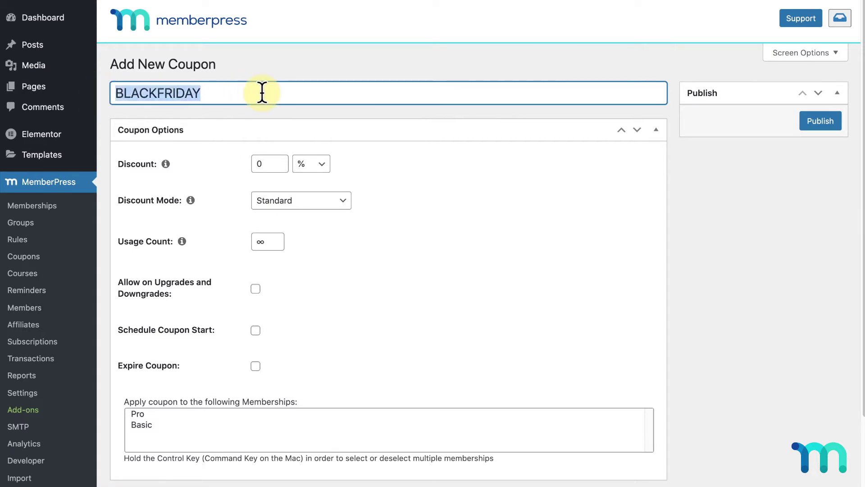
pyautogui.write('ENDOFYEAR')
pyautogui.hotkey('ctrl', 'a')
pyautogui.write('SPRINGSALE')
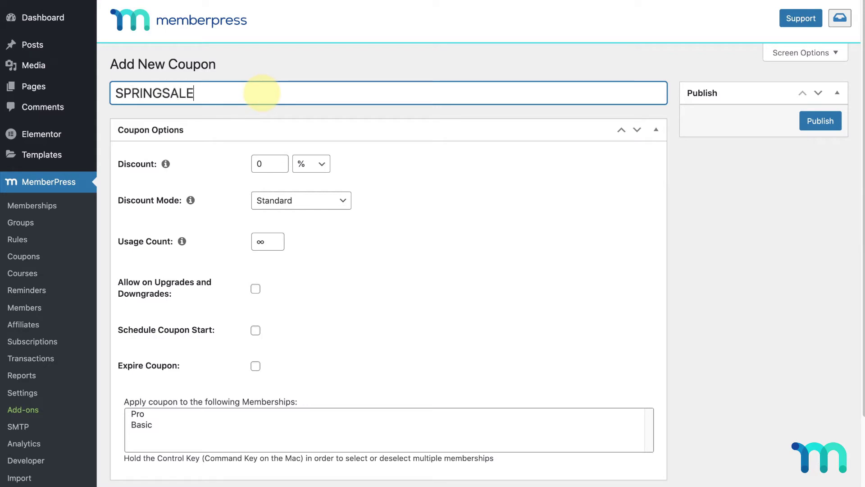
pyautogui.hotkey('ctrl', 'a')
pyautogui.write('20OFF')
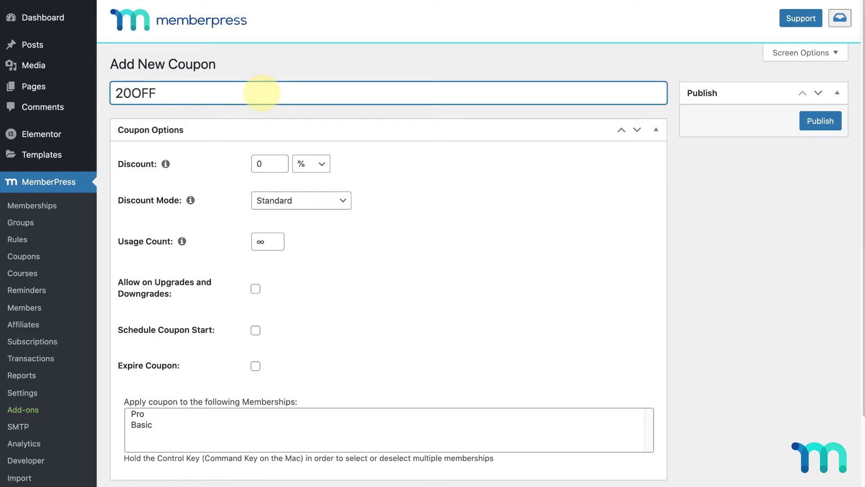
pyautogui.click(272, 108)
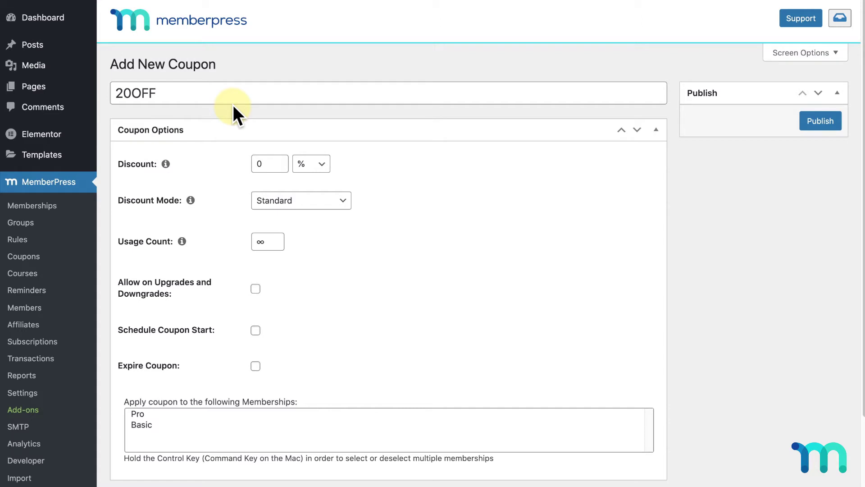
# - Retitle the coupon 'end of year', publish it, and go back to the Coupons list
pyautogui.click(232, 96)
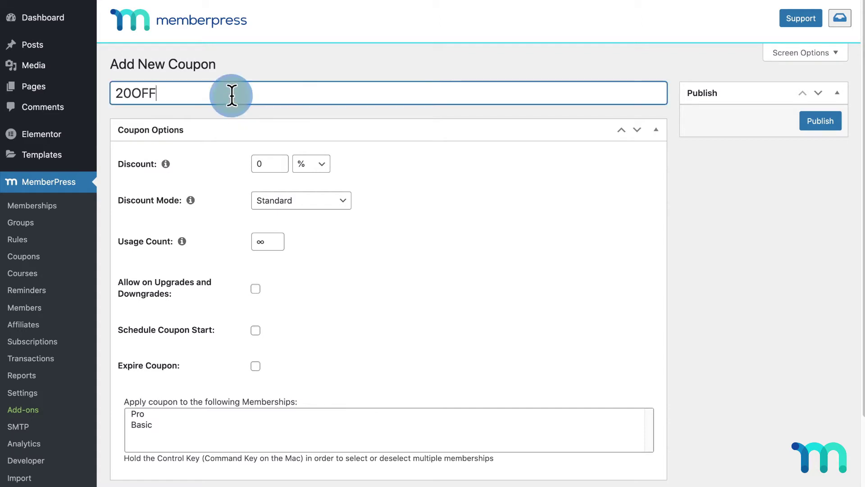
pyautogui.doubleClick(232, 95)
pyautogui.write('end')
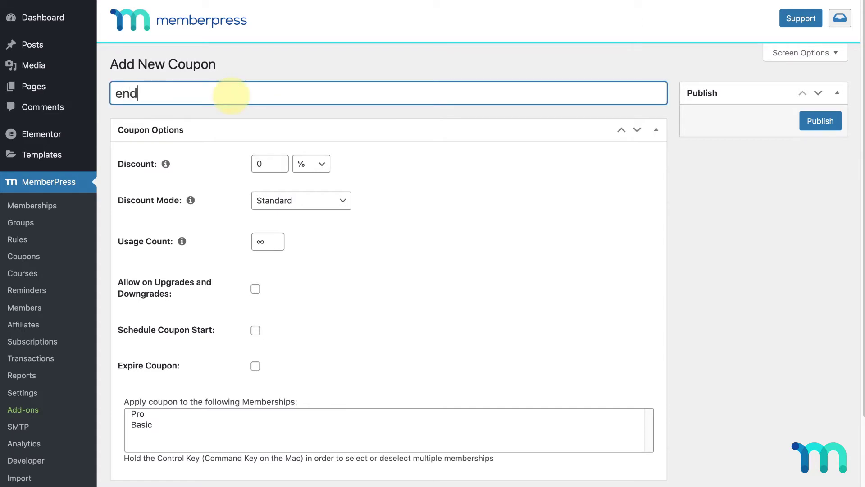
pyautogui.write(' of year')
pyautogui.click(819, 121)
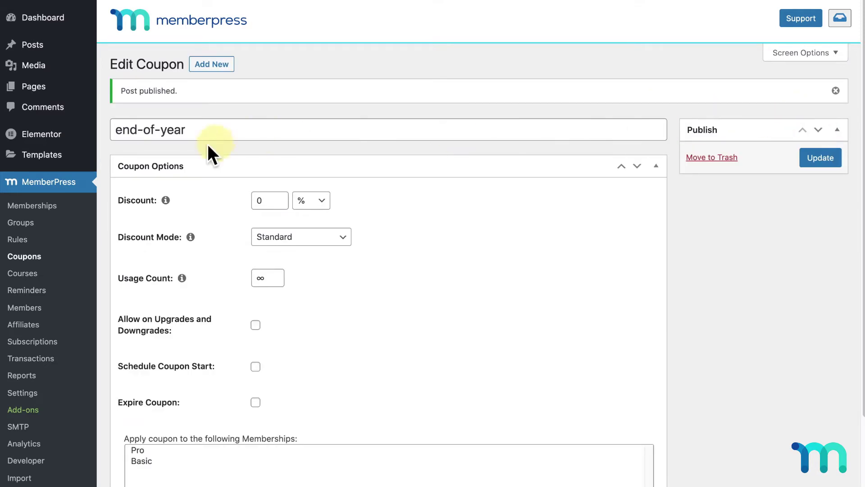
pyautogui.click(28, 256)
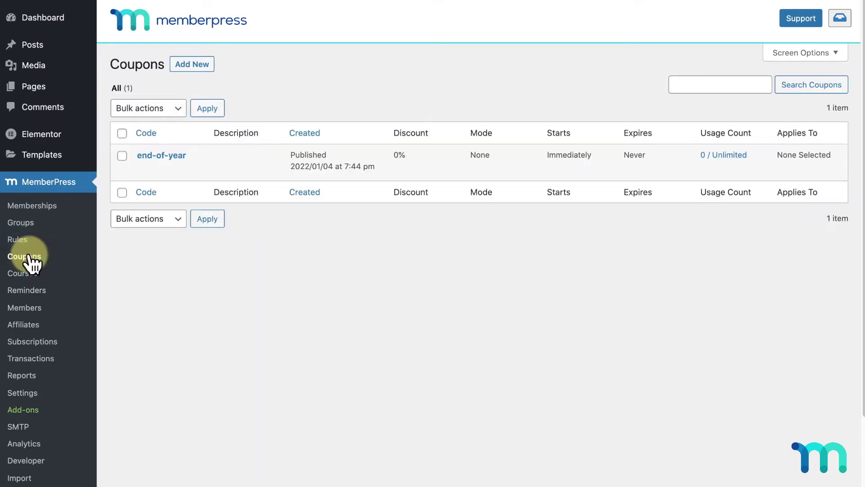
# - Open the end-of-year coupon and retype its code as ENDOFYEAR
pyautogui.moveTo(197, 161)
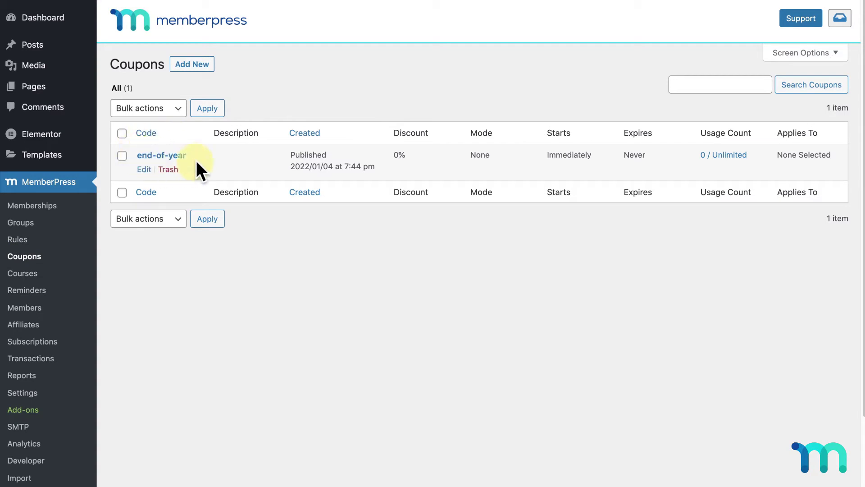
pyautogui.click(177, 155)
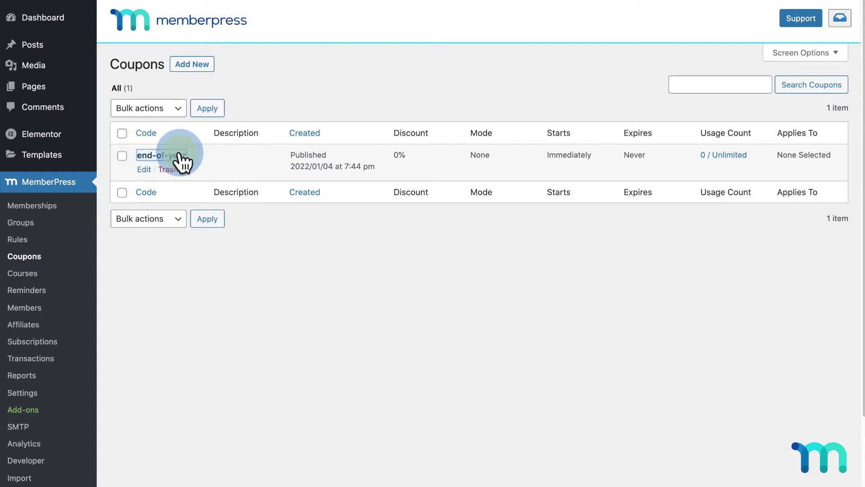
pyautogui.moveTo(195, 93); pyautogui.dragTo(112, 93)
pyautogui.write('ENDOFYEAR')
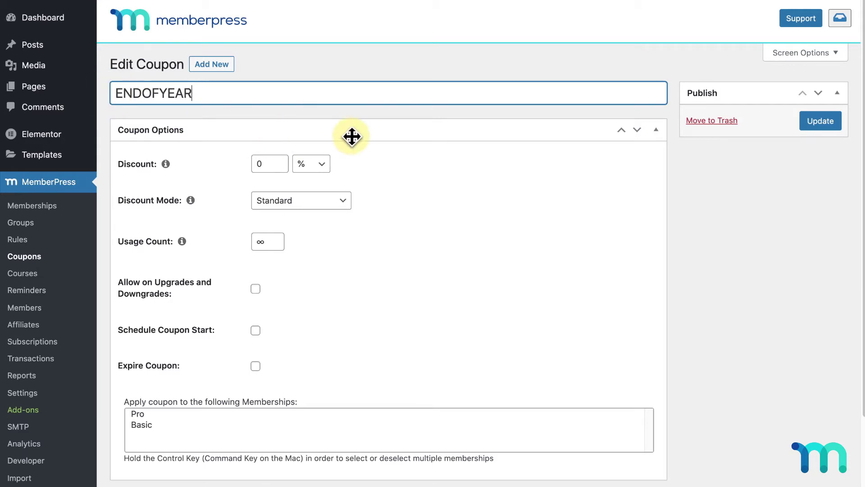
pyautogui.click(386, 170)
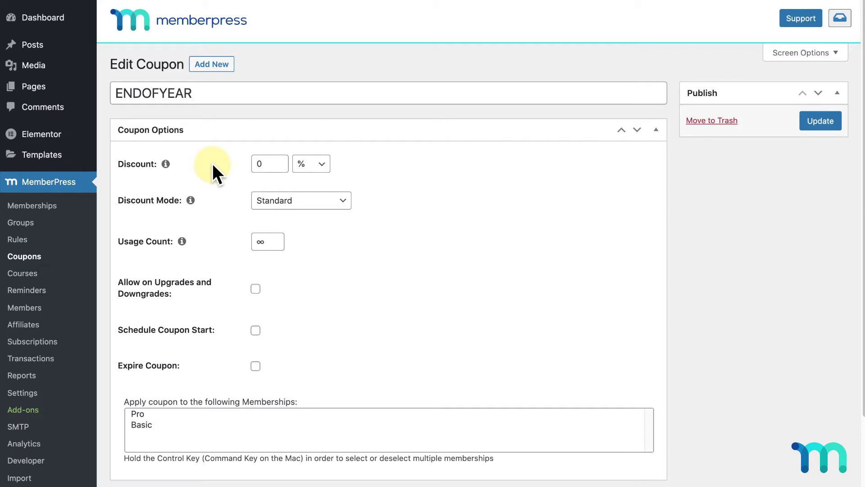
pyautogui.click(324, 163)
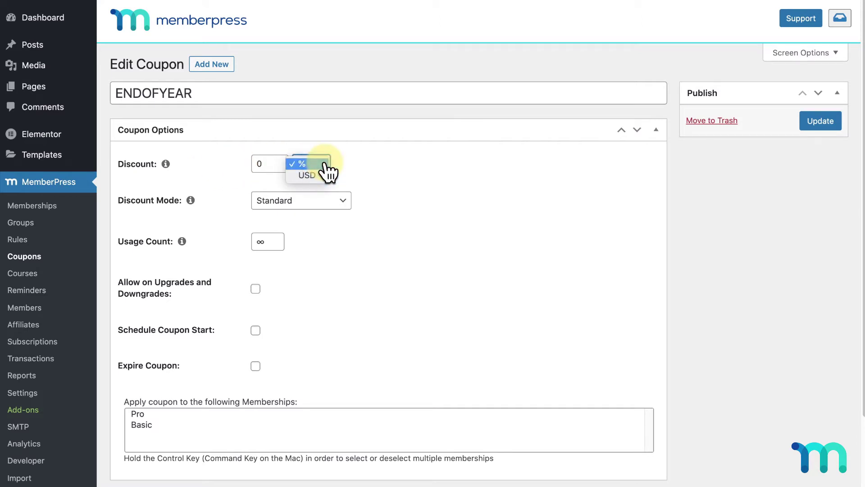
pyautogui.click(325, 176)
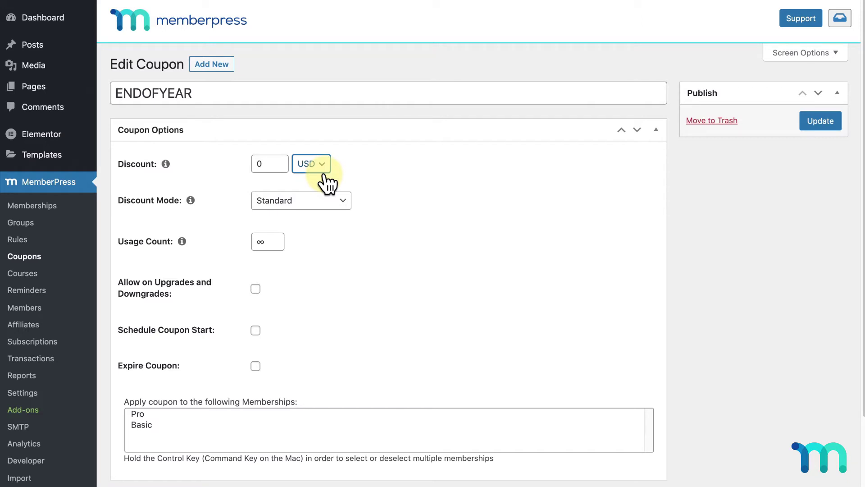
pyautogui.click(323, 170)
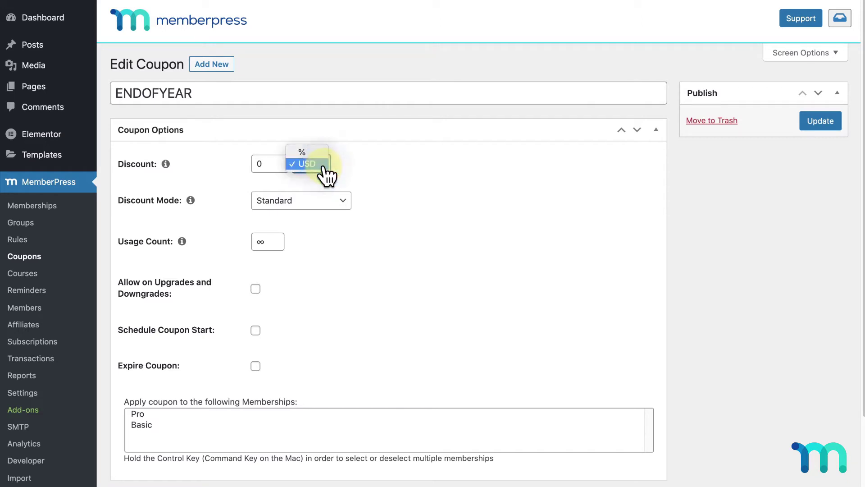
pyautogui.click(321, 154)
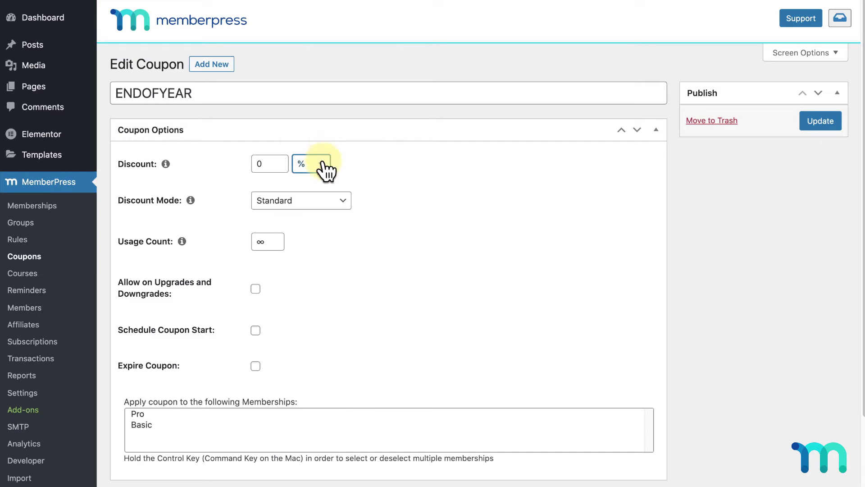
# - Replace the 0 discount with 100, then trim it to 10
pyautogui.click(266, 163)
pyautogui.press('BackSpace')
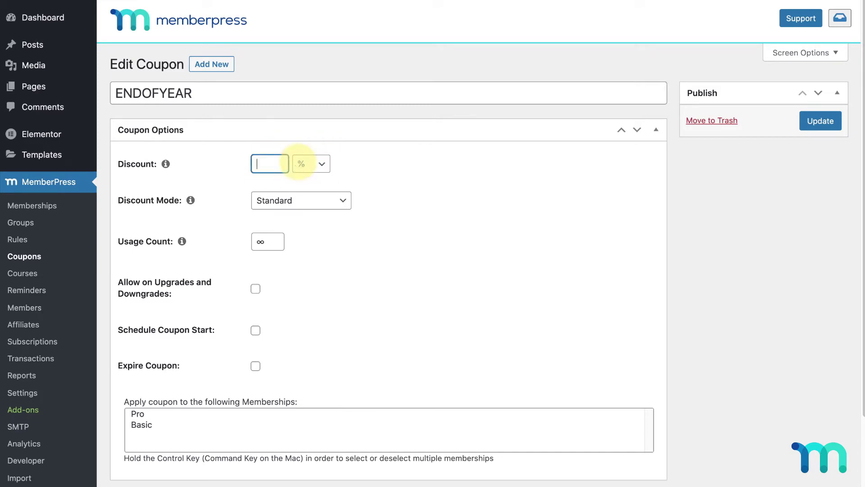
pyautogui.write('100')
pyautogui.click(415, 158)
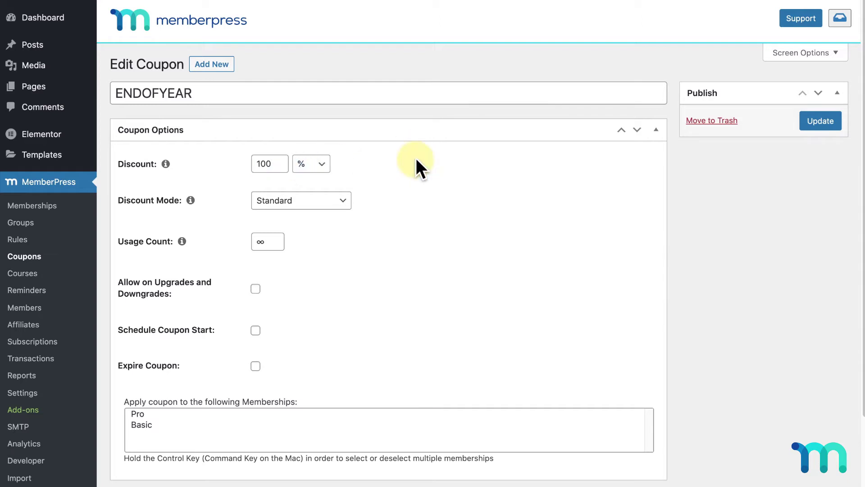
pyautogui.click(285, 165)
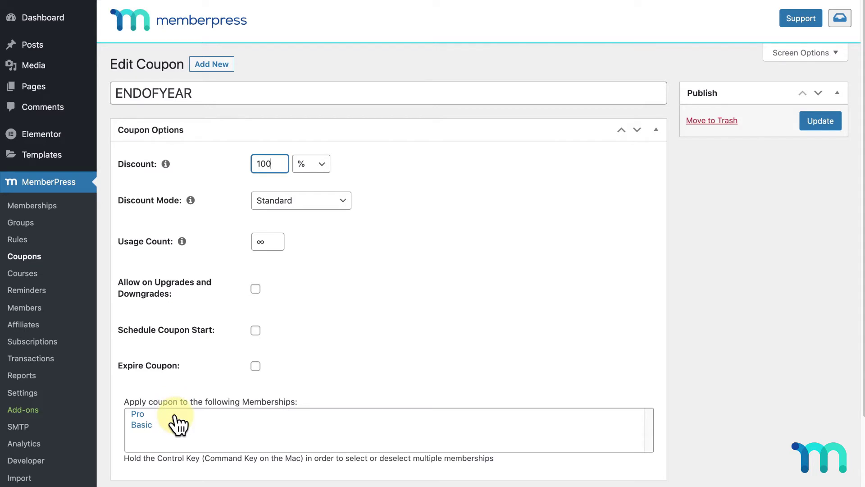
pyautogui.click(406, 176)
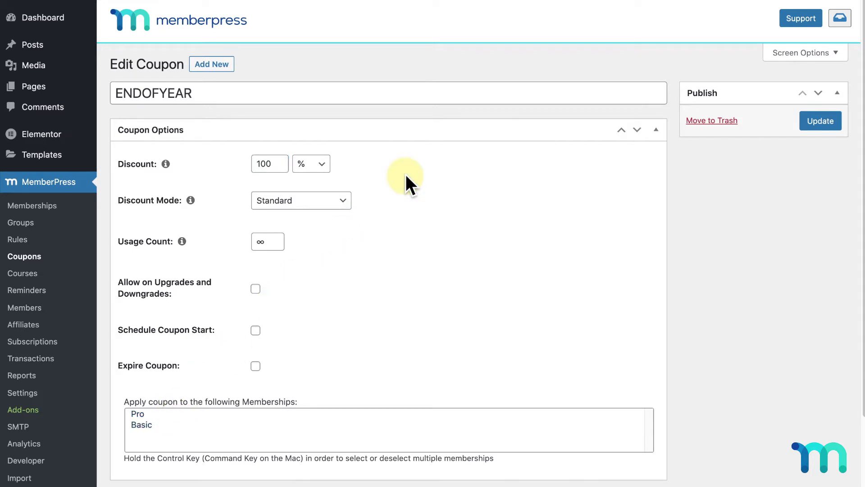
pyautogui.click(283, 164)
pyautogui.press('BackSpace')
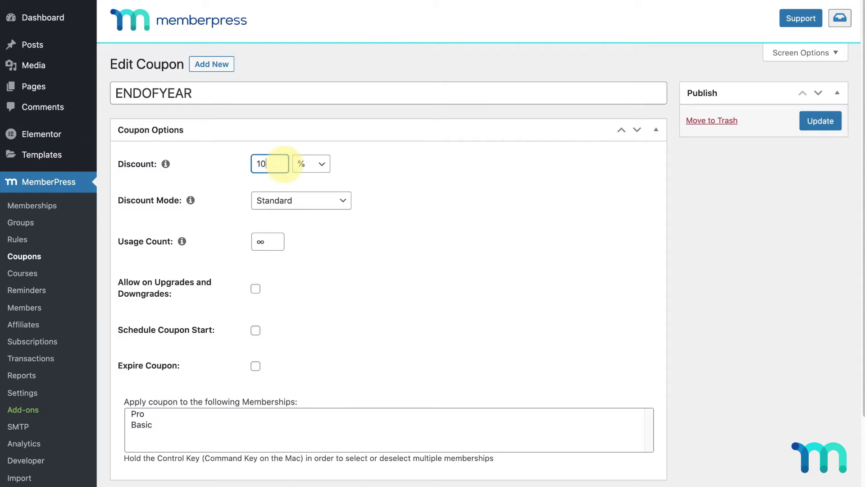
pyautogui.click(361, 161)
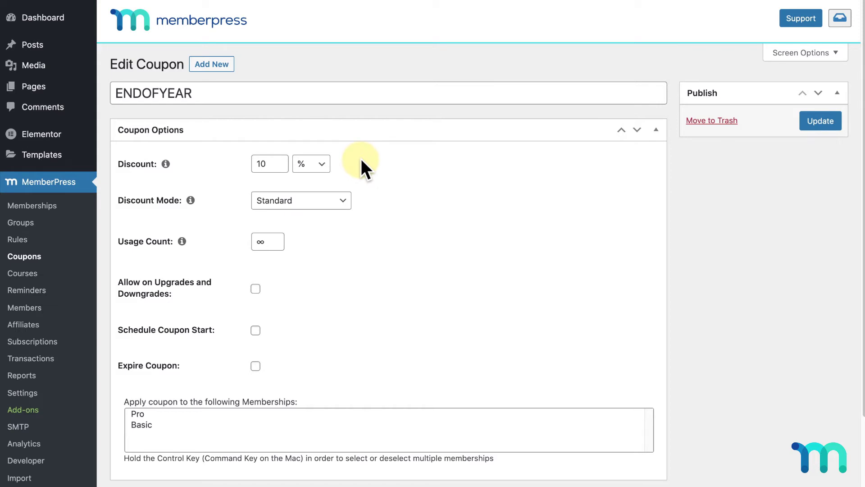
# - Re-edit the discount, briefly making it 100 again, and leave it at 10 %
pyautogui.click(276, 163)
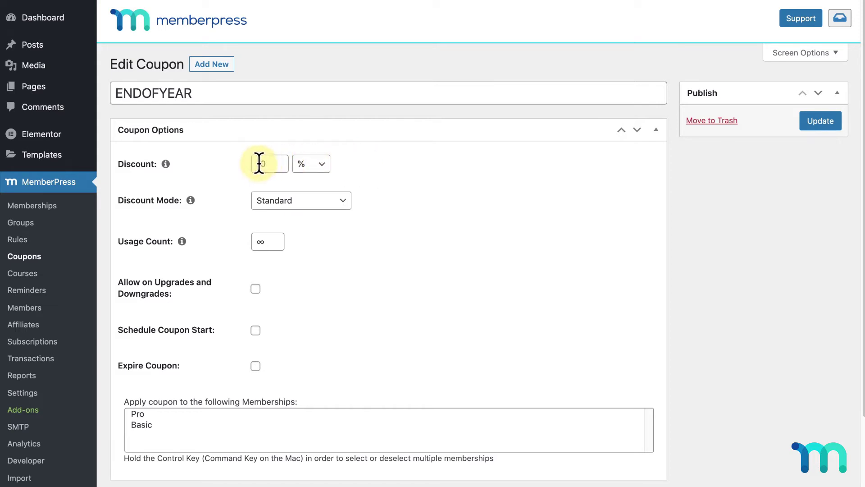
pyautogui.doubleClick(271, 163)
pyautogui.click(355, 160)
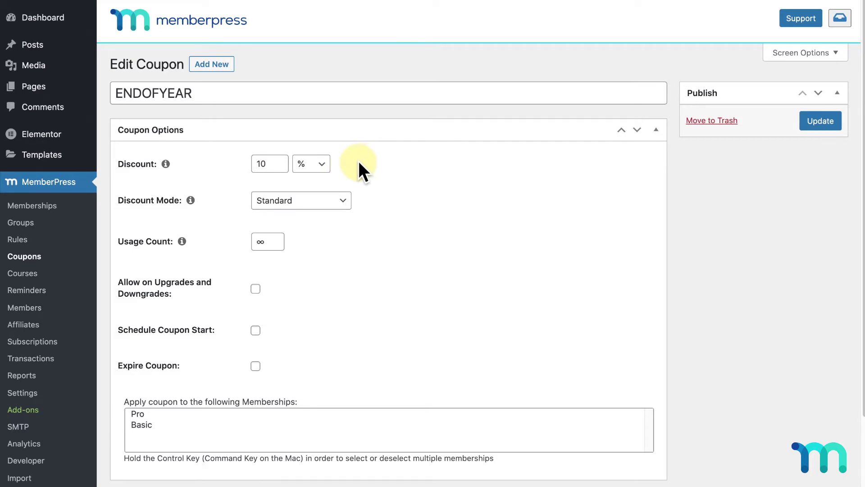
pyautogui.click(276, 164)
pyautogui.write('0')
pyautogui.click(375, 171)
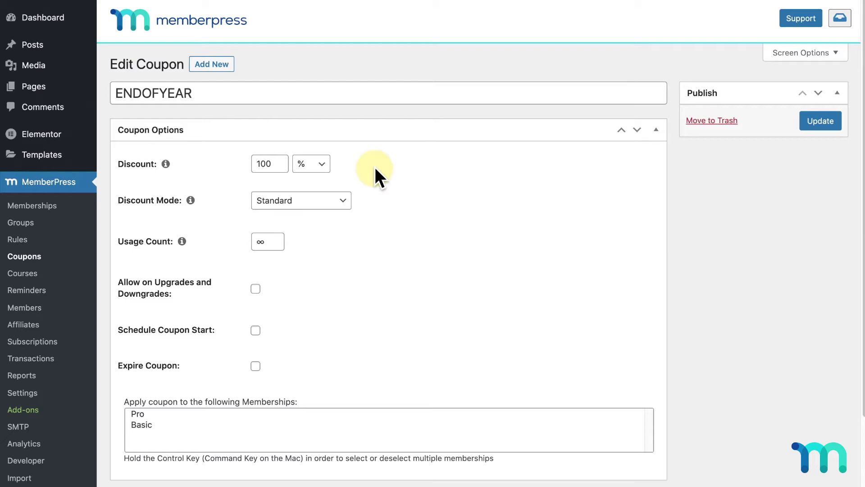
pyautogui.click(282, 163)
pyautogui.press('BackSpace')
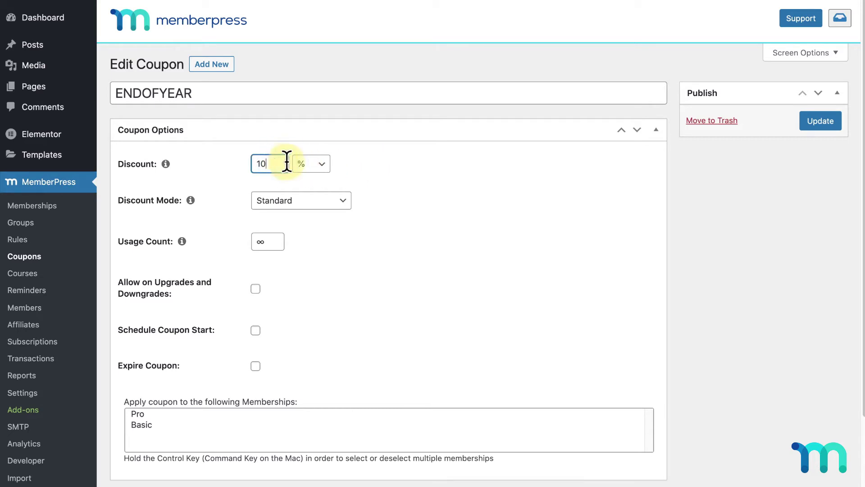
pyautogui.click(368, 163)
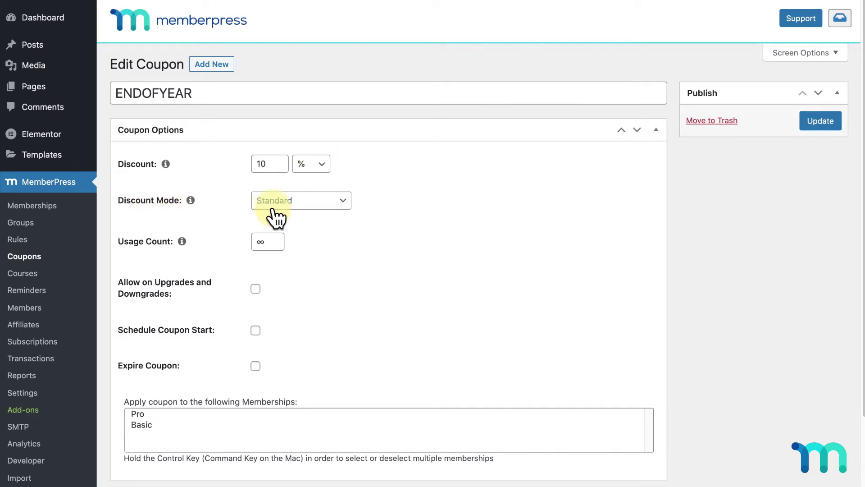
# - Switch the coupon's Discount Mode to First Payment
pyautogui.click(348, 208)
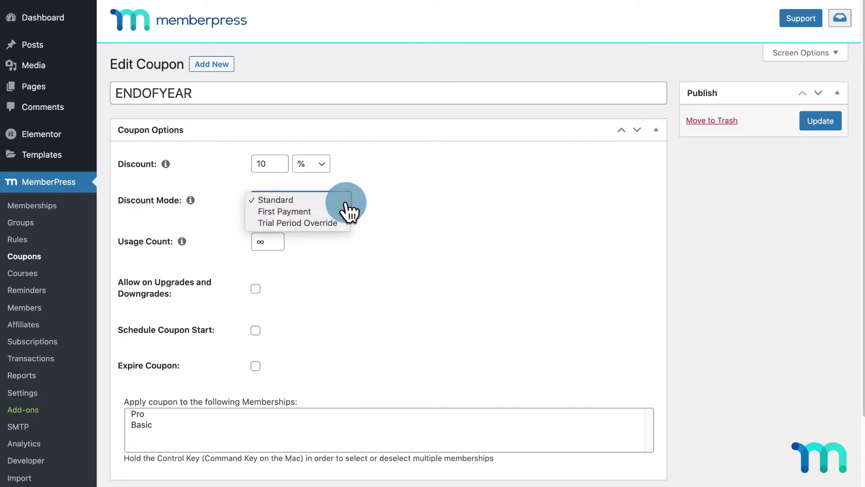
pyautogui.click(345, 202)
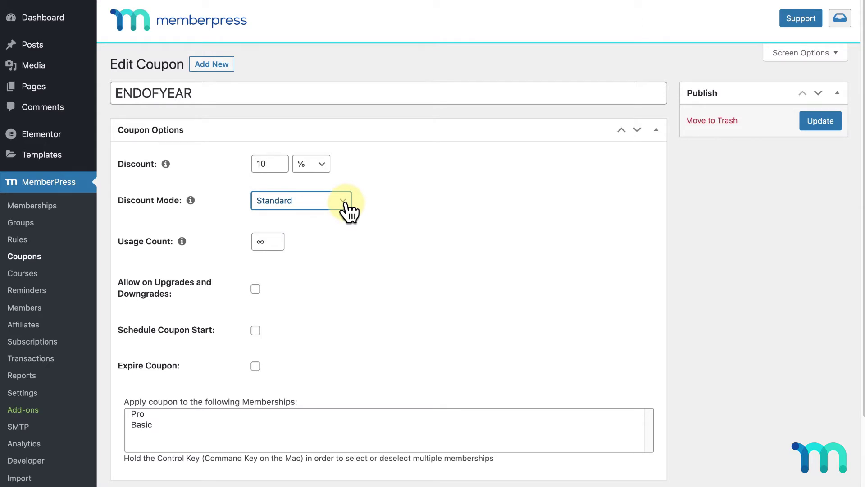
pyautogui.click(349, 211)
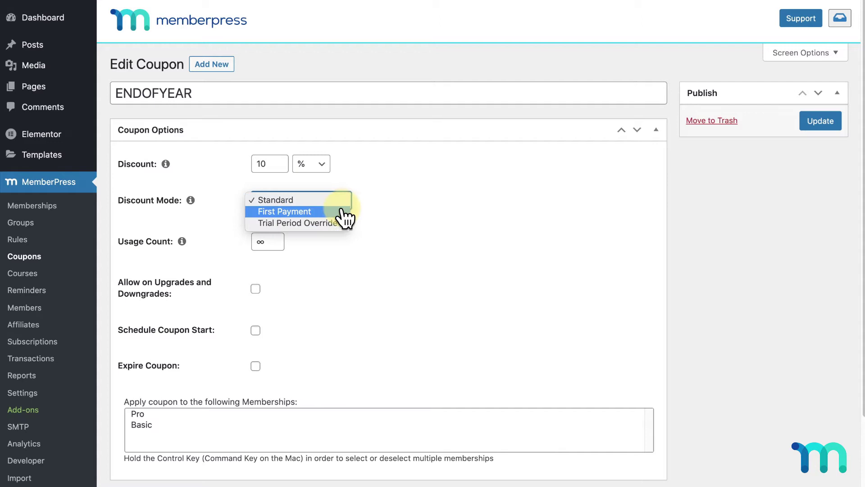
pyautogui.click(344, 218)
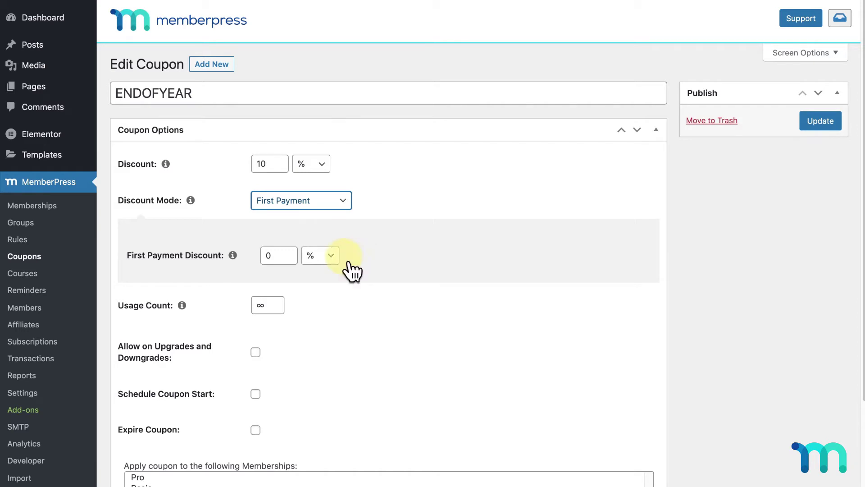
# - Set First Payment Discount to 50 (after trying 20) and the regular Discount to 0
pyautogui.click(287, 255)
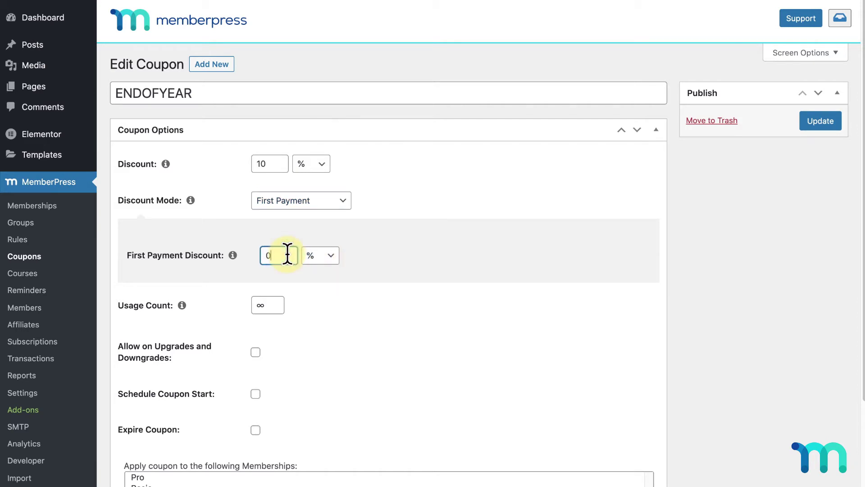
pyautogui.press('BackSpace')
pyautogui.write('20')
pyautogui.click(372, 236)
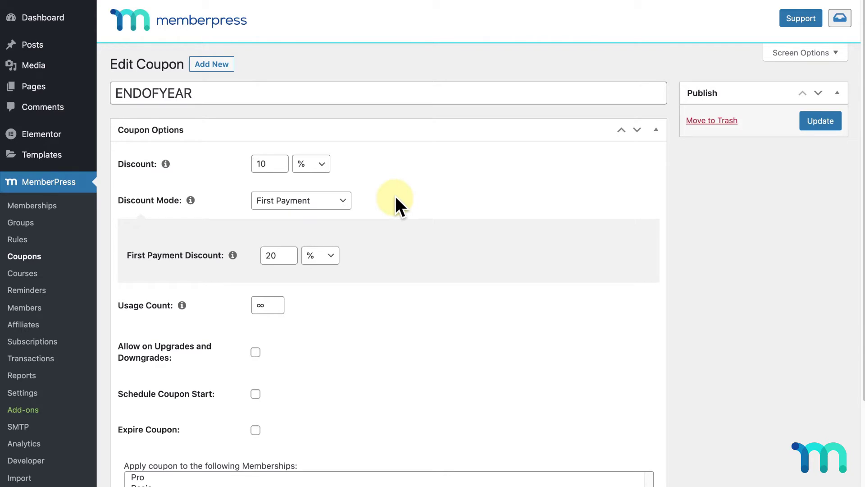
pyautogui.moveTo(276, 255); pyautogui.dragTo(255, 253)
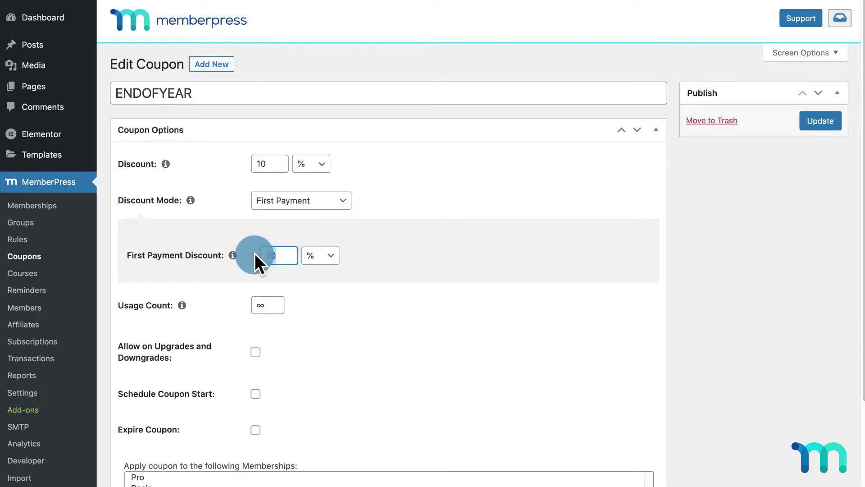
pyautogui.write('50')
pyautogui.moveTo(271, 163); pyautogui.dragTo(244, 156)
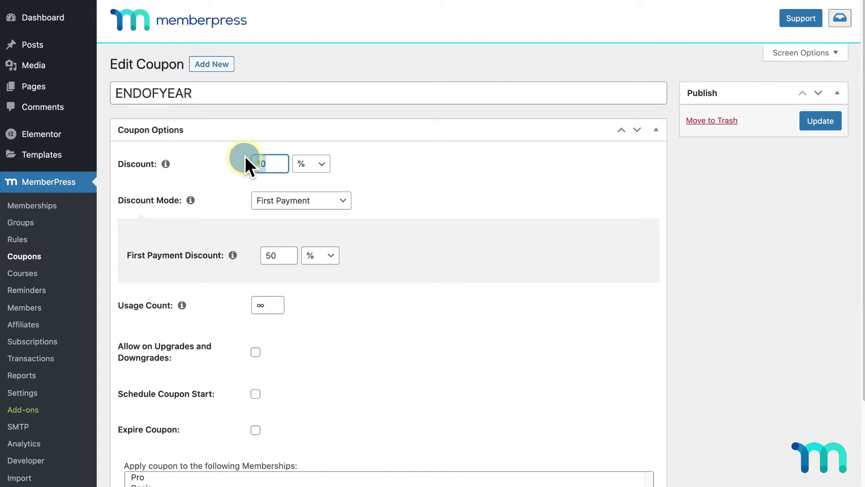
pyautogui.write('0')
pyautogui.click(399, 170)
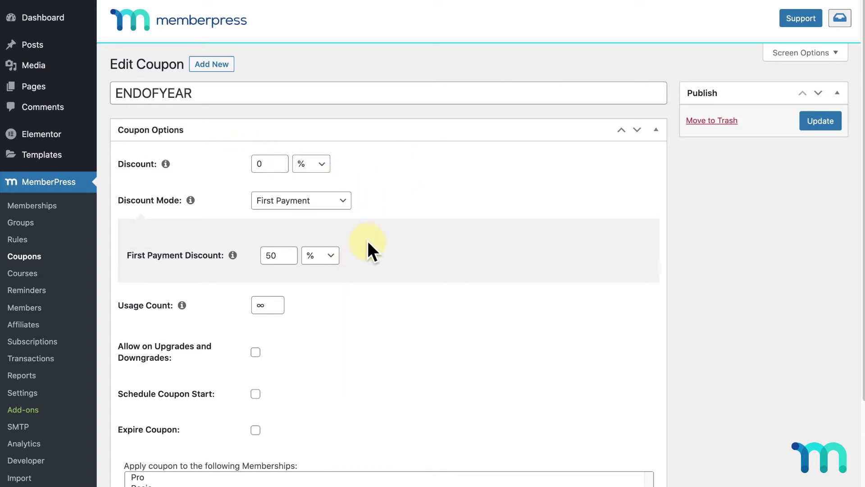
# - Switch to Trial Period Override with a 7-day trial costing 5.99
pyautogui.click(335, 206)
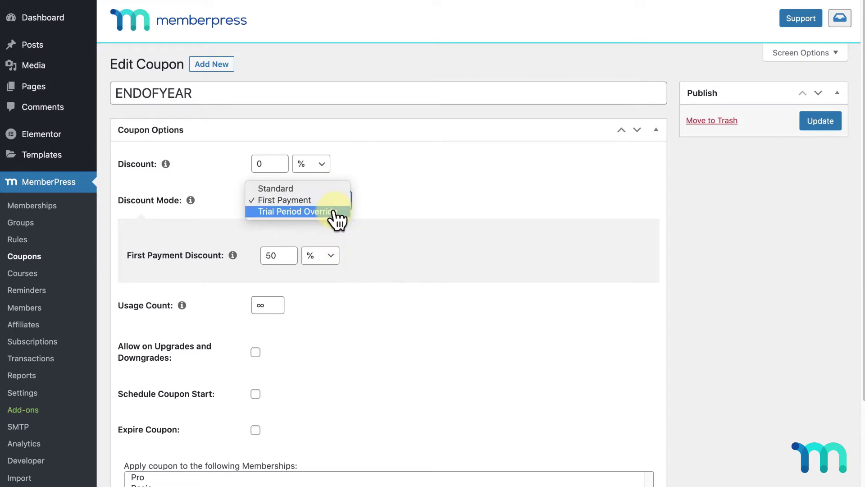
pyautogui.click(335, 212)
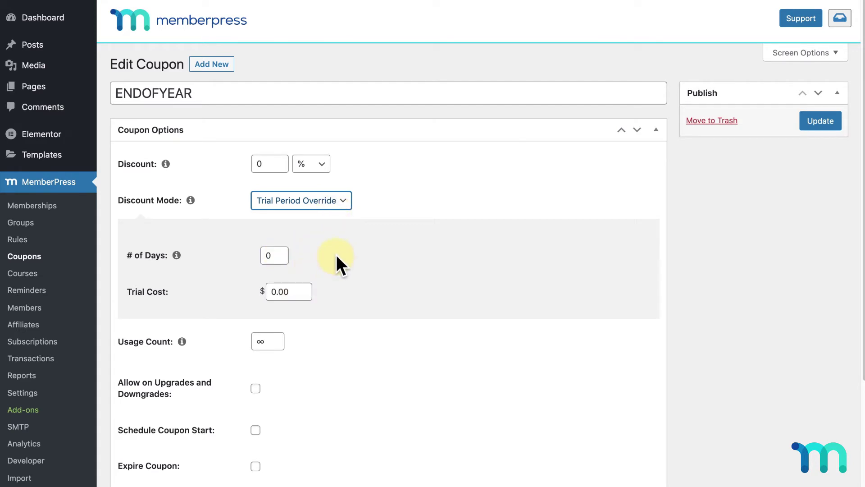
pyautogui.doubleClick(273, 255)
pyautogui.write('7')
pyautogui.moveTo(298, 292); pyautogui.dragTo(268, 289)
pyautogui.write('5.99')
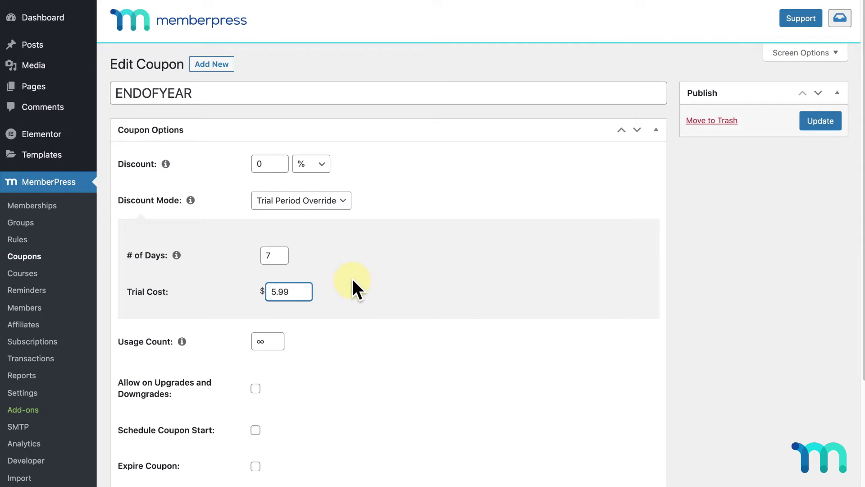
pyautogui.click(354, 281)
# - Change the regular Discount from 0 back to 10
pyautogui.click(258, 164)
pyautogui.write('1')
pyautogui.click(384, 255)
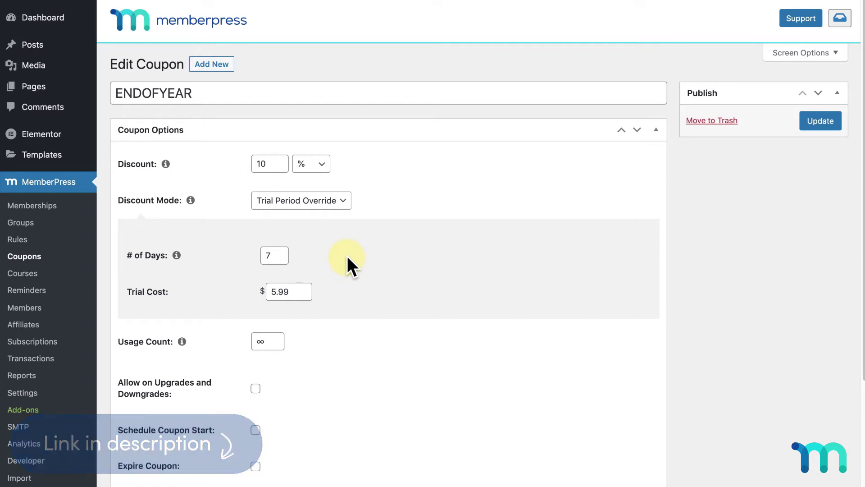
# - Set the Discount Mode back to Standard
pyautogui.click(344, 211)
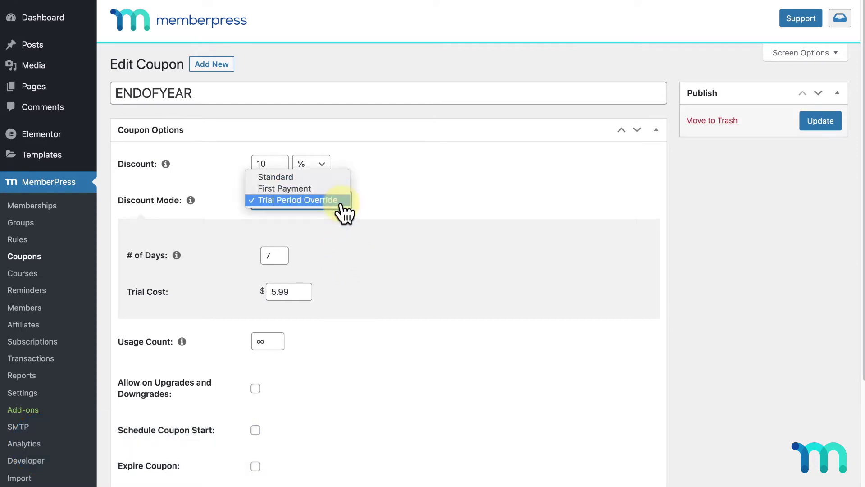
pyautogui.click(343, 185)
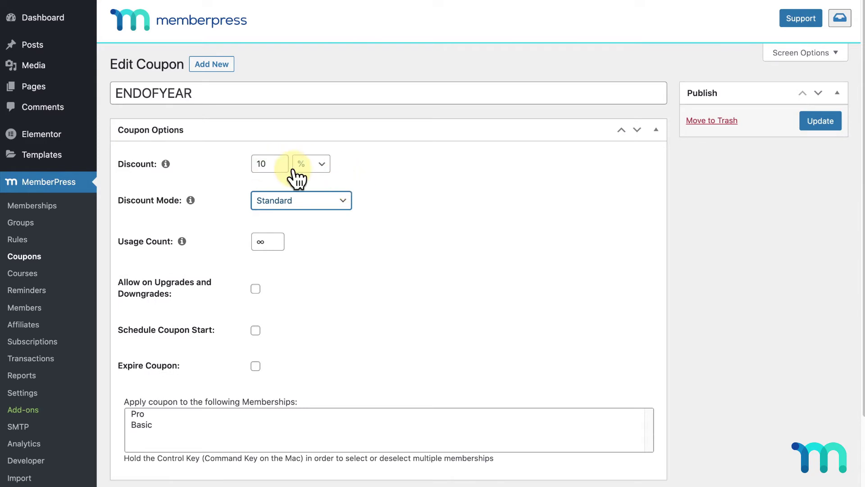
pyautogui.click(386, 194)
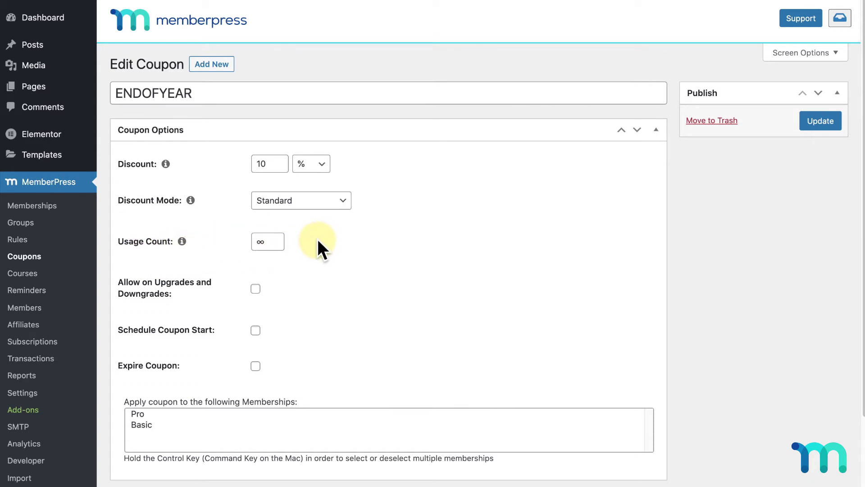
# - Replace the unlimited Usage Count with 0
pyautogui.doubleClick(271, 242)
pyautogui.press('BackSpace')
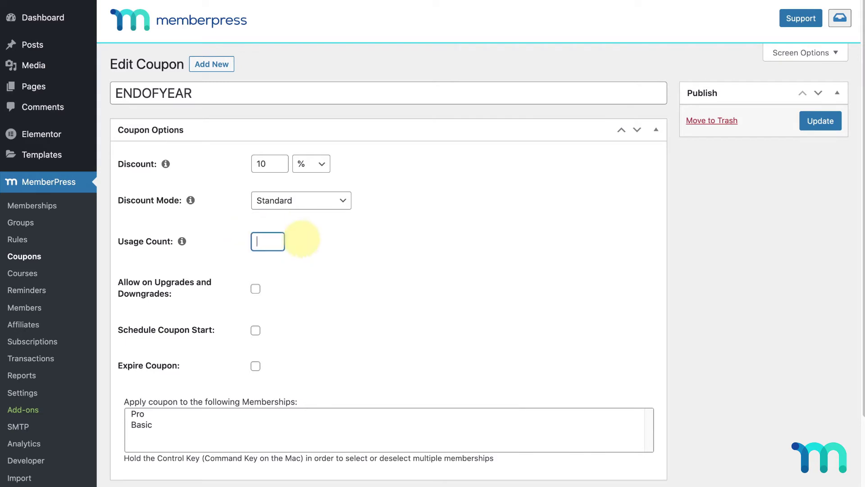
pyautogui.write('100')
pyautogui.press('BackSpace')
pyautogui.press('BackSpace')
pyautogui.press('BackSpace')
pyautogui.write('0')
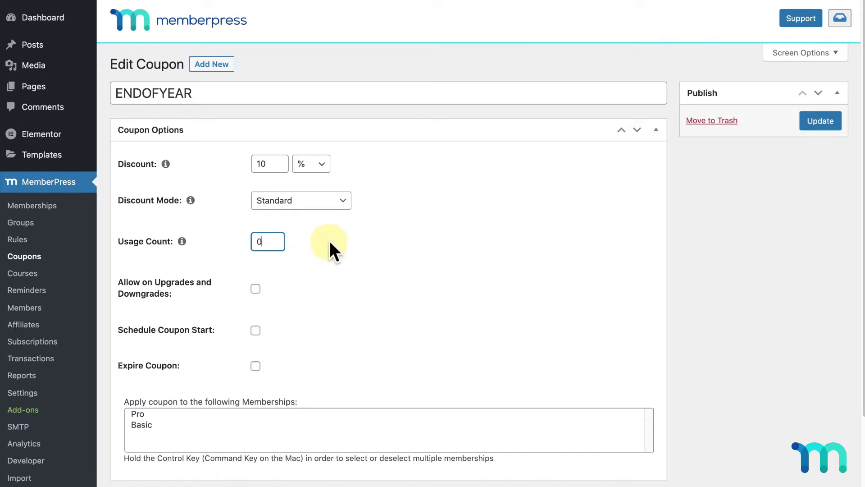
pyautogui.click(330, 244)
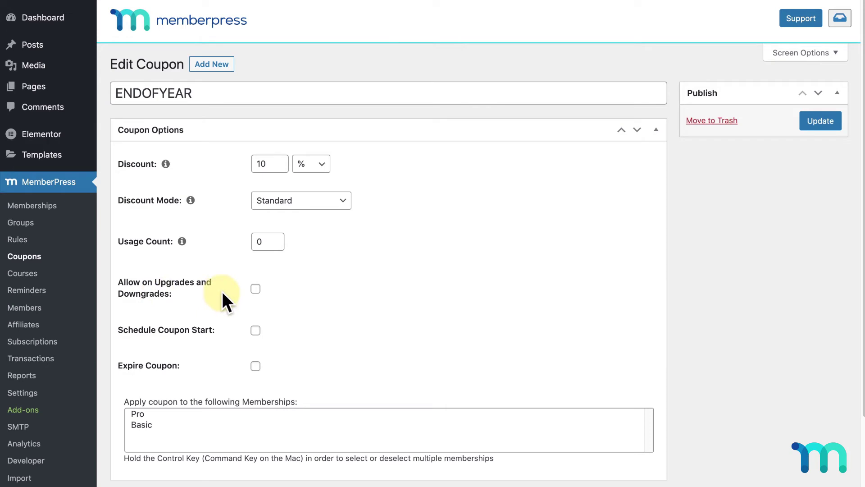
# - Allow the coupon on upgrades and downgrades, and turn Schedule Coupon Start on then off again
pyautogui.click(255, 289)
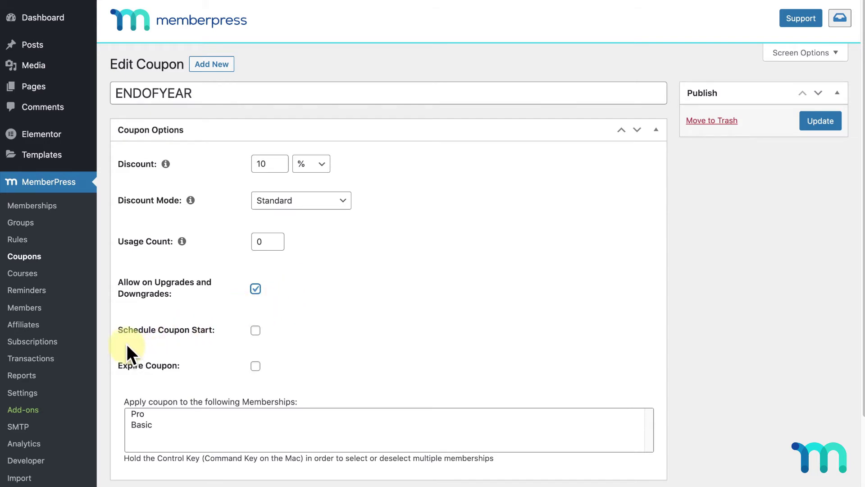
pyautogui.click(255, 330)
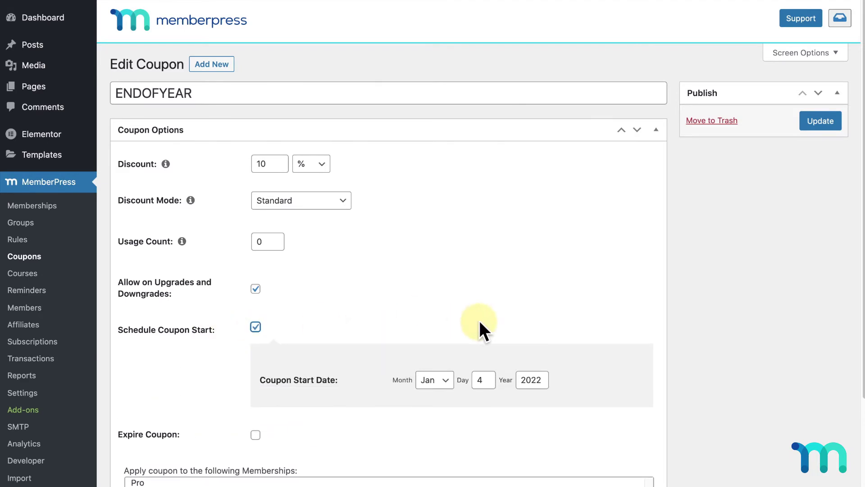
pyautogui.scroll(-1, 479, 328)
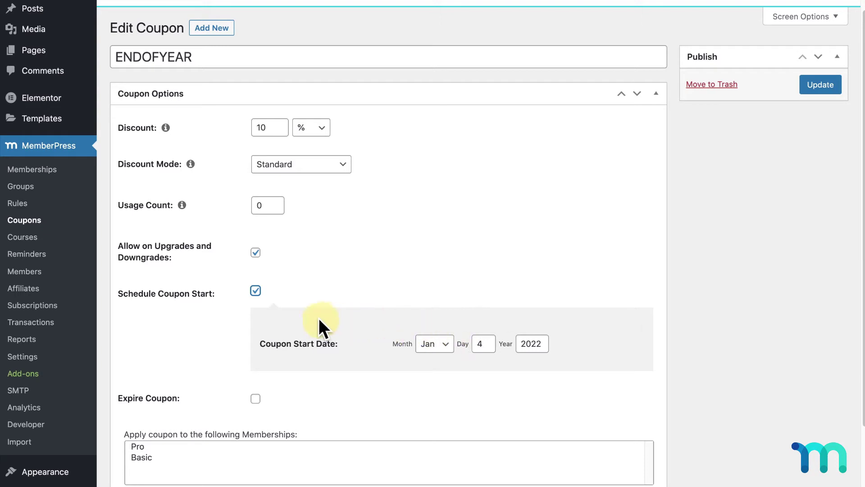
pyautogui.click(256, 291)
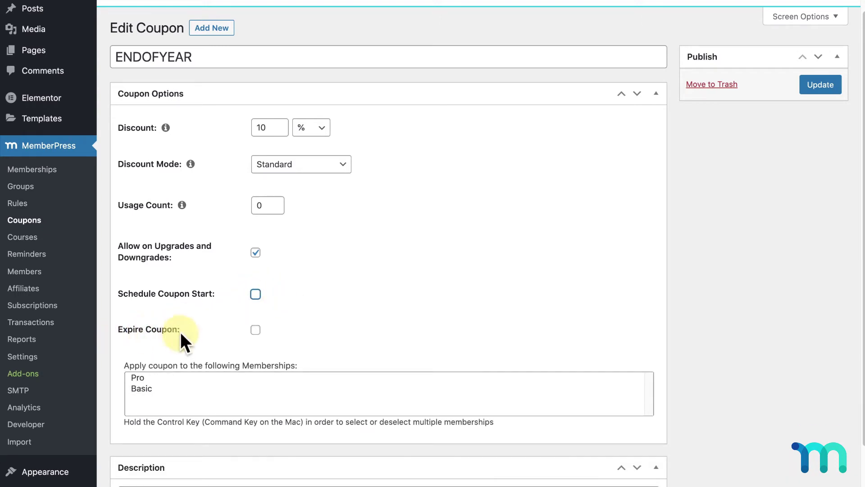
# - Turn on Expire Coupon for ENDOFYEAR and set its expiration date to May 4, 2022
pyautogui.click(256, 332)
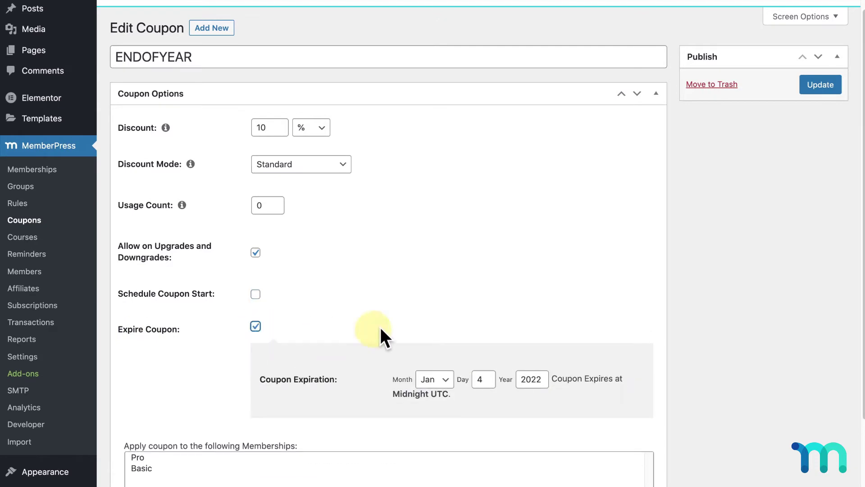
pyautogui.scroll(-1, 436, 320)
pyautogui.click(439, 358)
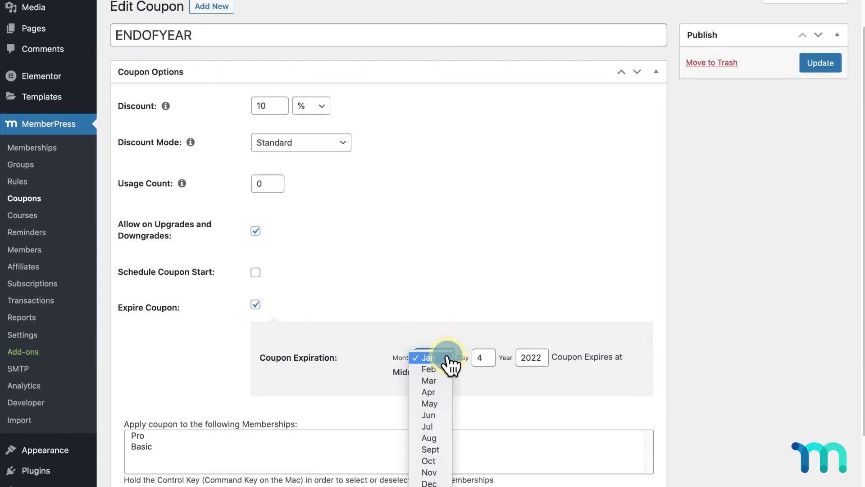
pyautogui.click(444, 405)
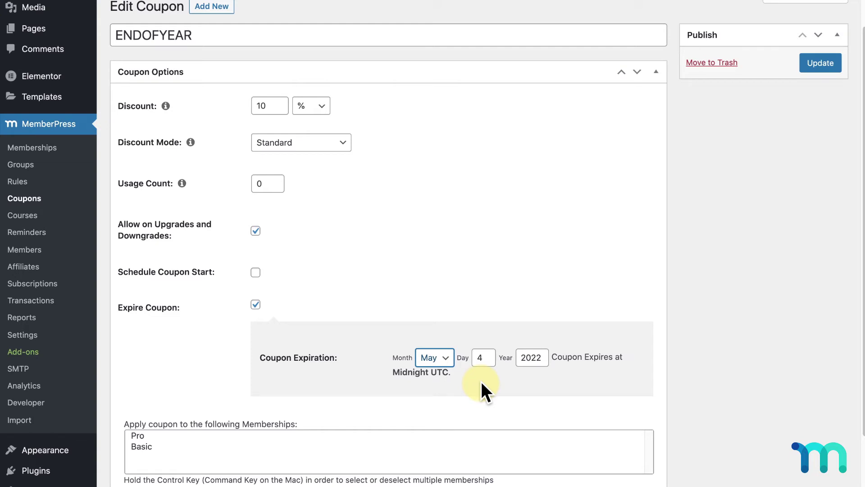
pyautogui.scroll(-3, 481, 381)
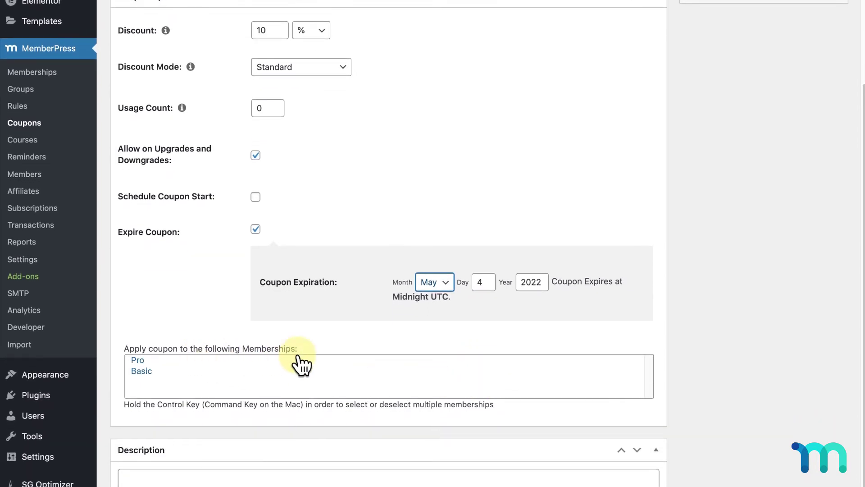
pyautogui.scroll(-2, 344, 364)
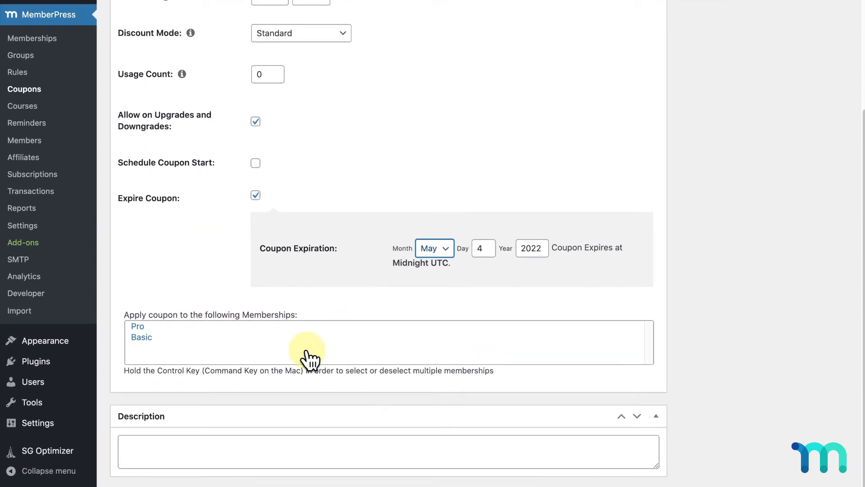
# - Apply the coupon to both the Pro and Basic memberships
pyautogui.click(152, 338)
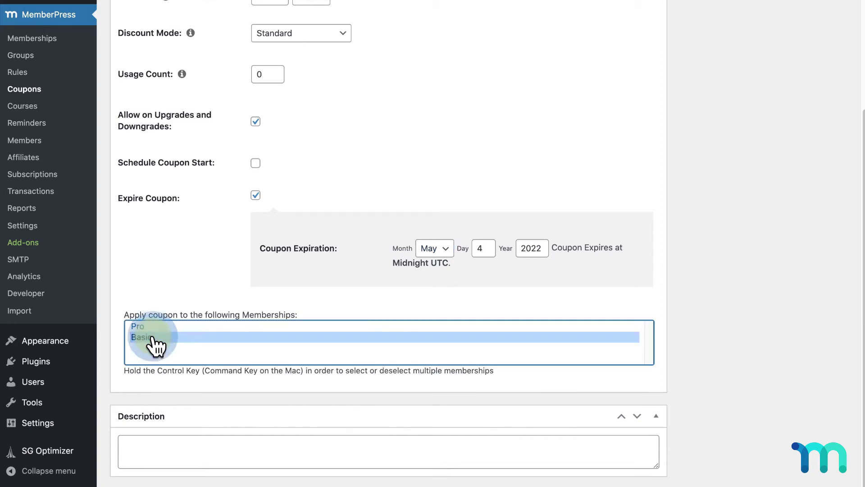
pyautogui.keyDown('super'); pyautogui.click(180, 327); pyautogui.keyUp('super')
pyautogui.keyDown('super'); pyautogui.click(180, 326); pyautogui.keyUp('super')
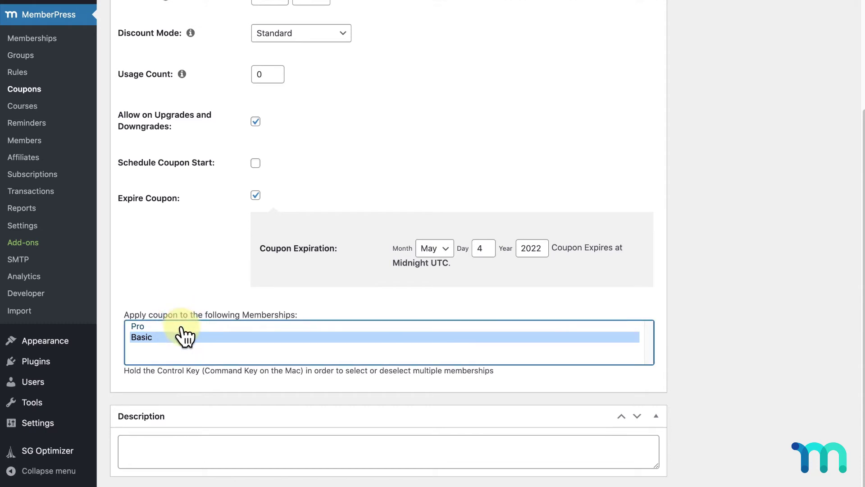
pyautogui.keyDown('super'); pyautogui.click(183, 326); pyautogui.keyUp('super')
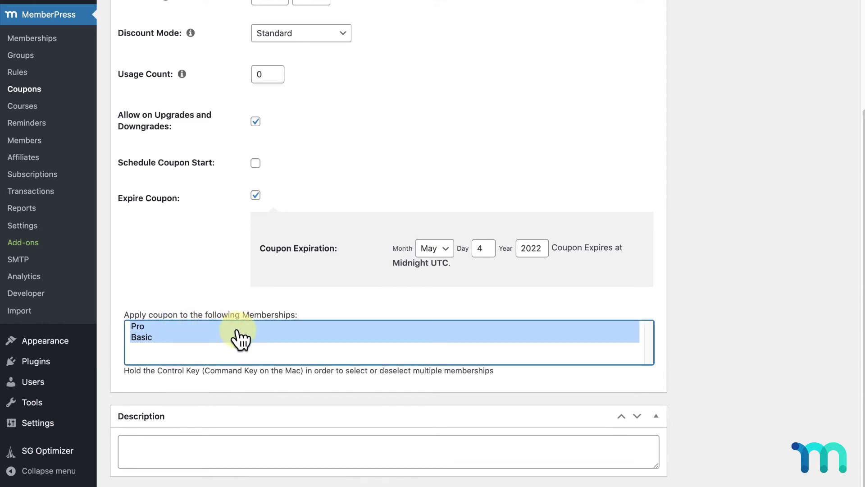
# - Describe the coupon as 'End of year sale 2022' and update it
pyautogui.scroll(-1, 244, 340)
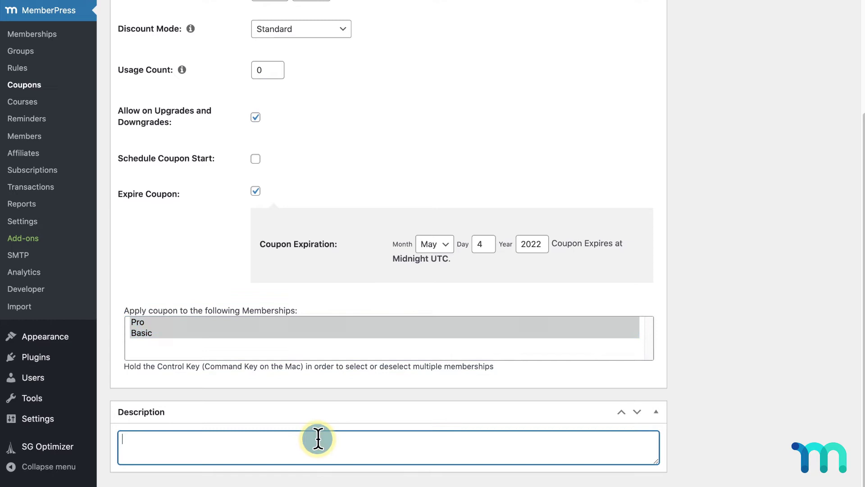
pyautogui.write('End of year sale 2022')
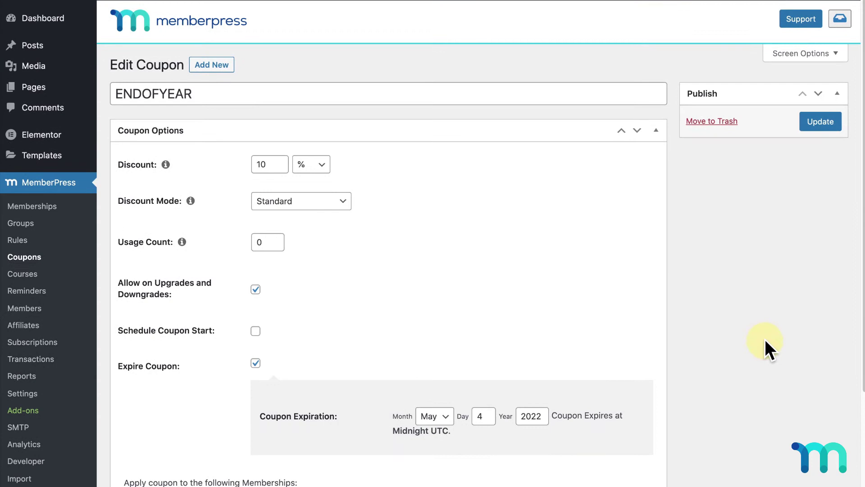
pyautogui.click(821, 122)
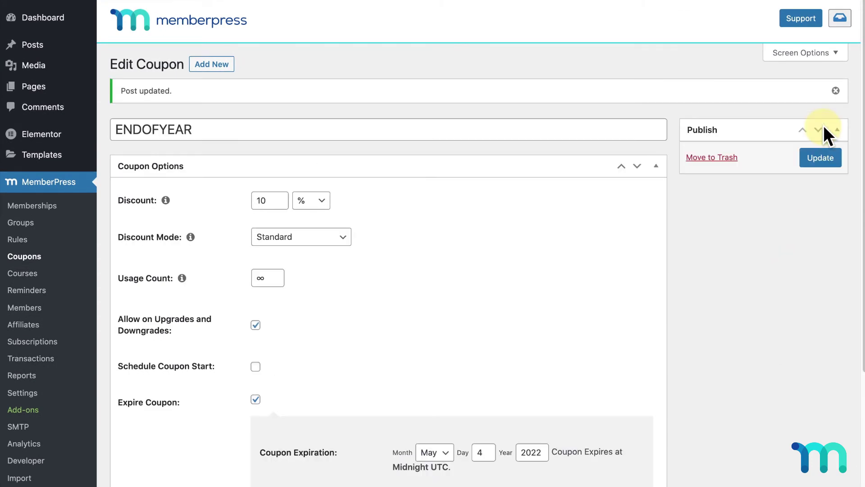
# - Create a new coupon coded LIMITEDTIME with a 25 discount and a usage limit of 20
pyautogui.click(228, 67)
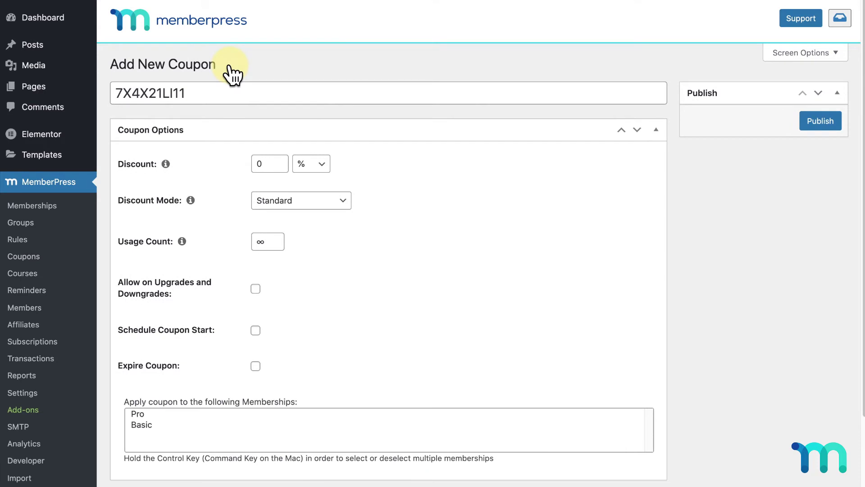
pyautogui.moveTo(186, 93); pyautogui.dragTo(113, 92)
pyautogui.write('LIMITEDTIME')
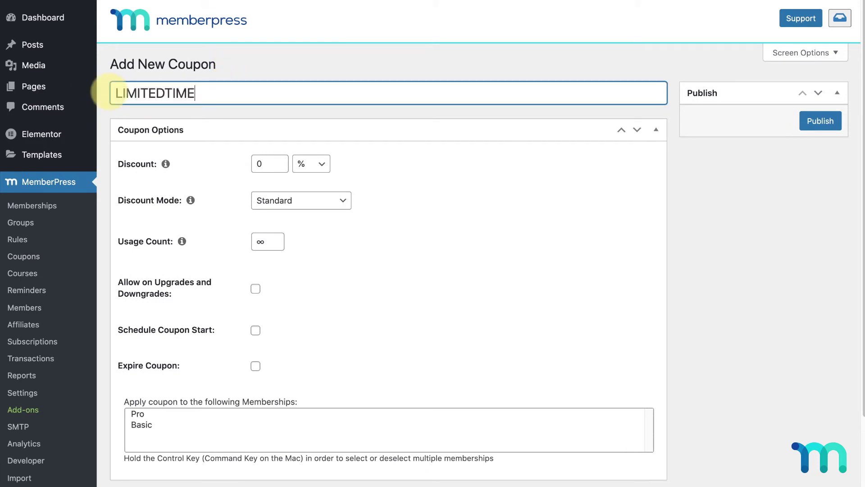
pyautogui.click(269, 163)
pyautogui.write('25')
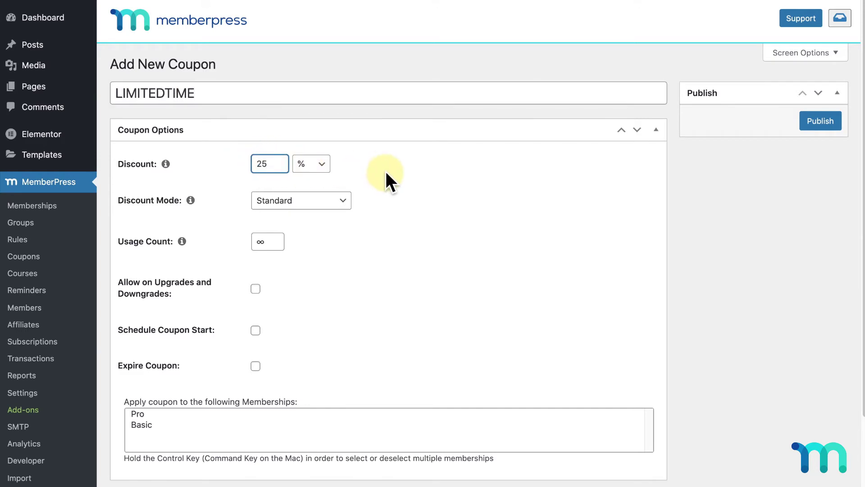
pyautogui.click(386, 171)
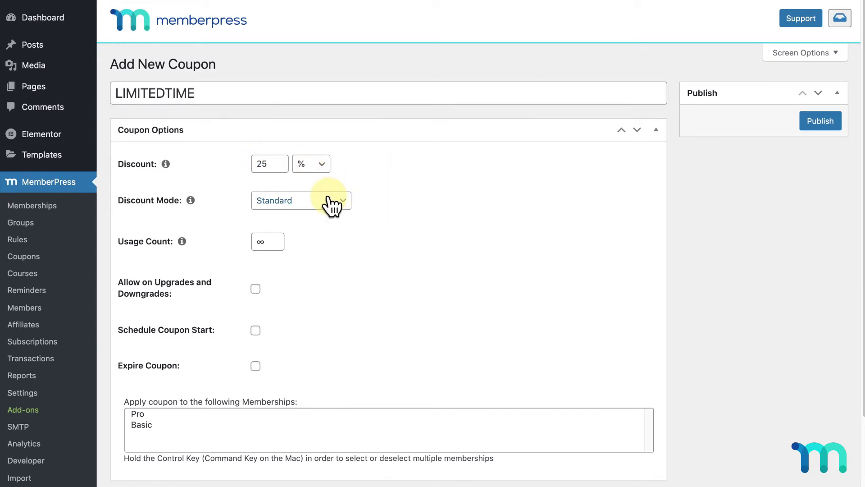
pyautogui.click(259, 241)
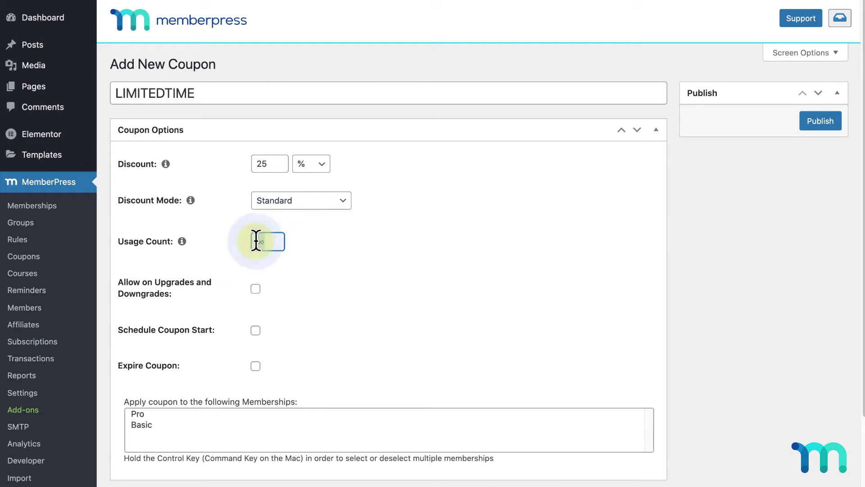
pyautogui.write('20')
pyautogui.click(349, 242)
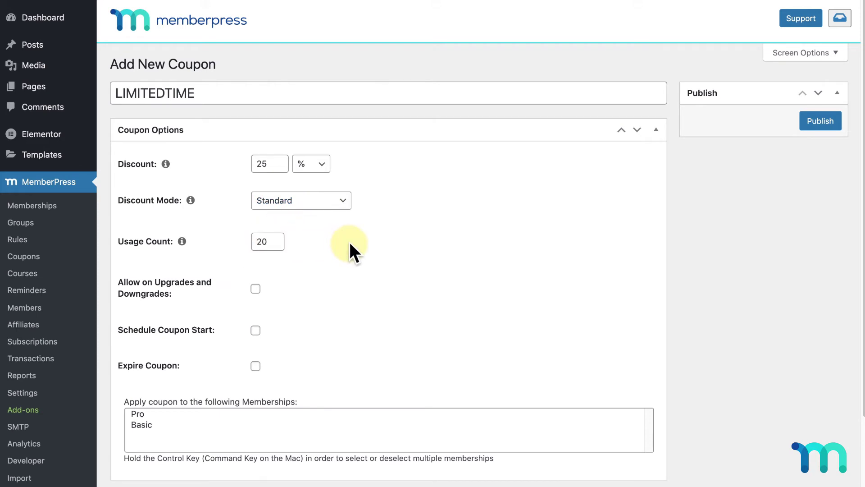
# - Schedule the coupon to start June 4, 2022 and apply it to Pro and Basic
pyautogui.scroll(-3, 351, 243)
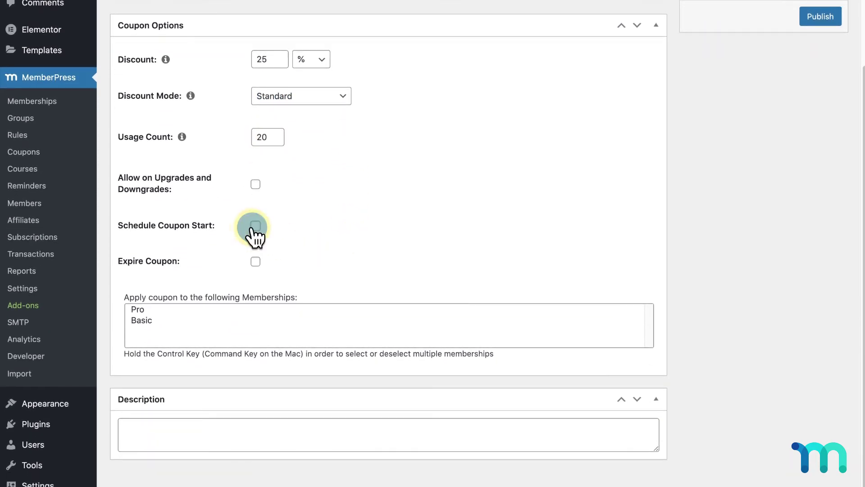
pyautogui.click(254, 226)
pyautogui.click(433, 288)
pyautogui.click(430, 333)
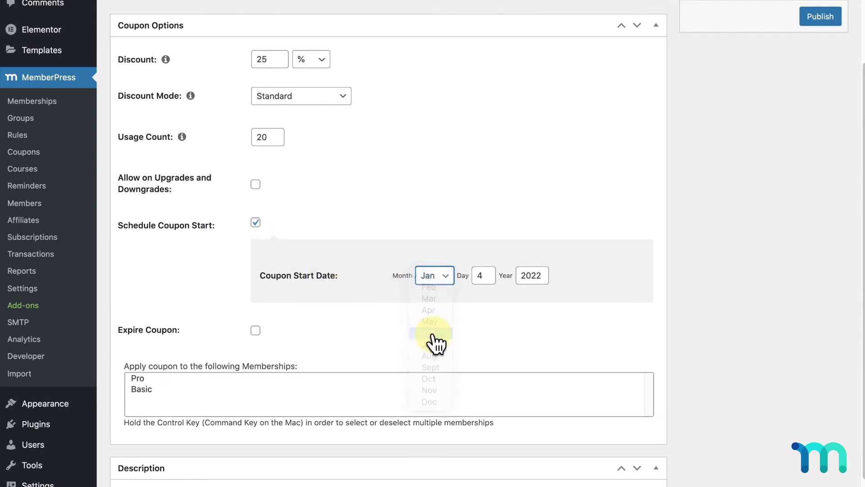
pyautogui.click(435, 334)
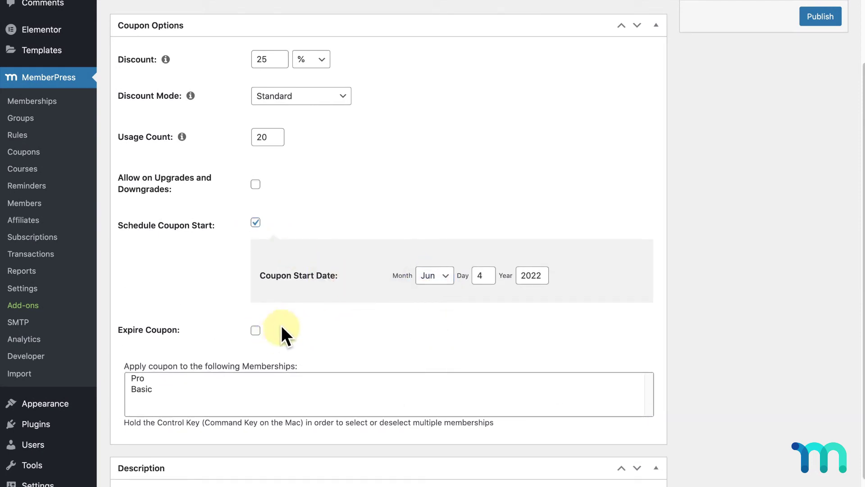
pyautogui.moveTo(145, 389); pyautogui.dragTo(193, 378)
pyautogui.scroll(3, 712, 279)
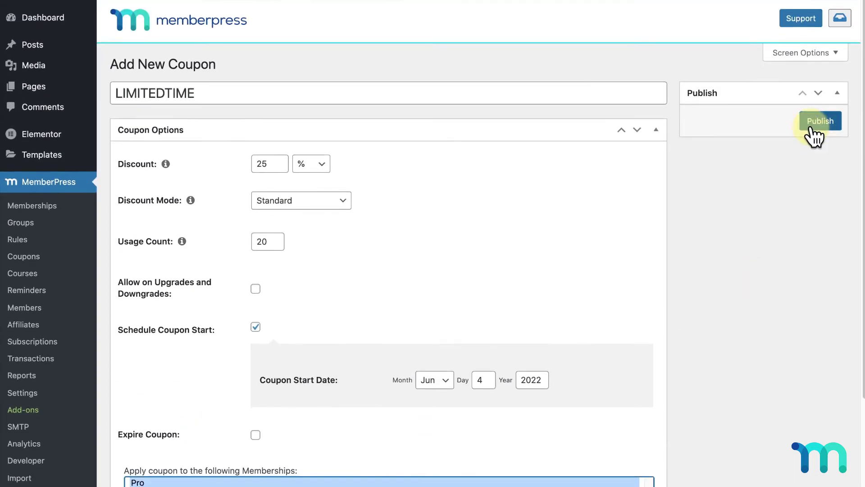
# - Publish LIMITEDTIME and return to the Coupons list
pyautogui.click(818, 122)
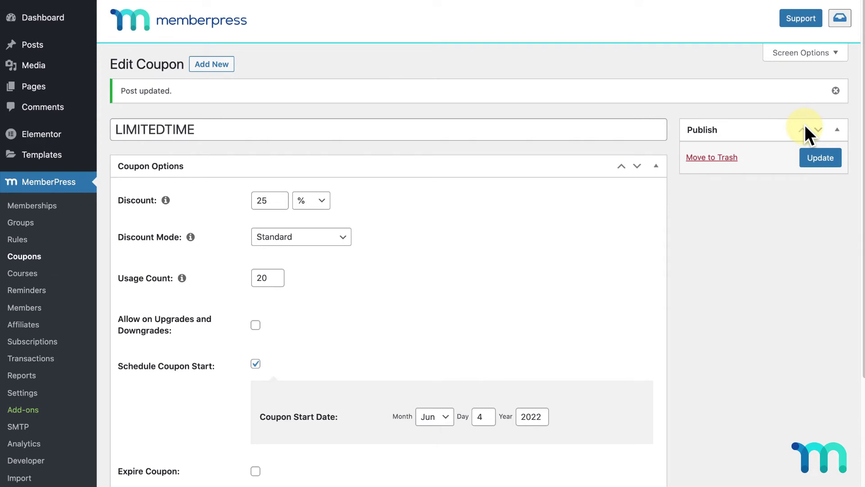
pyautogui.click(39, 256)
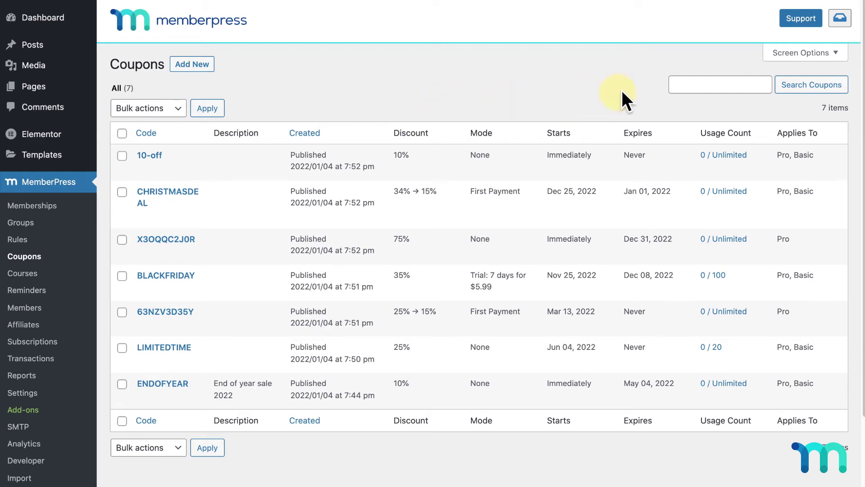
pyautogui.click(833, 53)
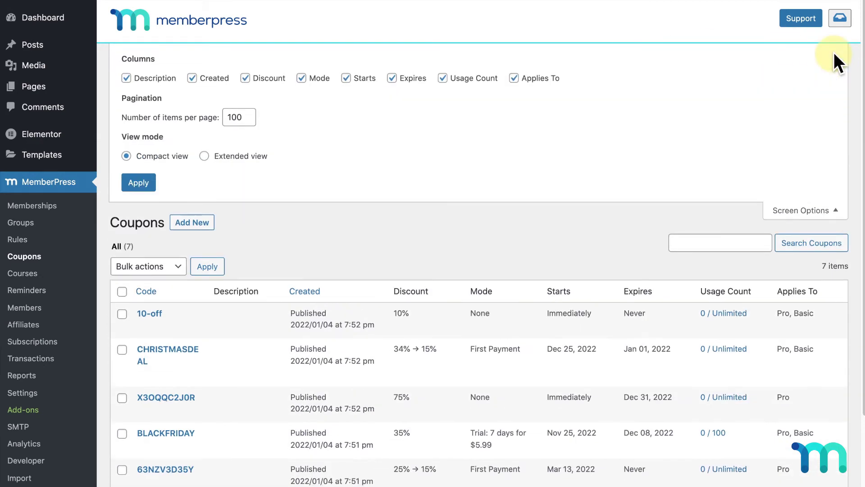
pyautogui.click(515, 79)
pyautogui.click(444, 79)
pyautogui.click(443, 78)
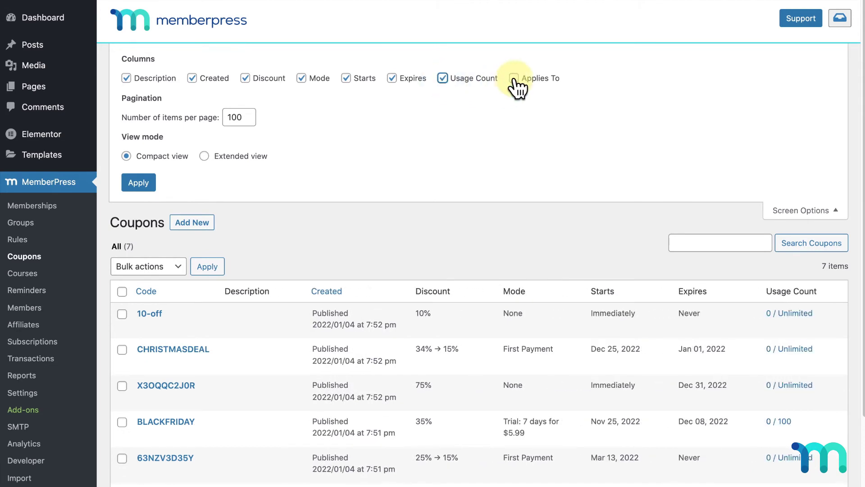
pyautogui.click(514, 78)
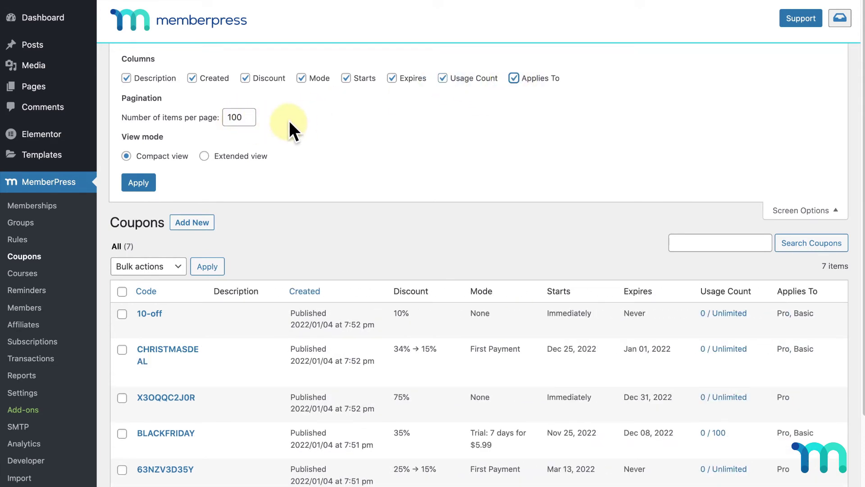
pyautogui.click(816, 211)
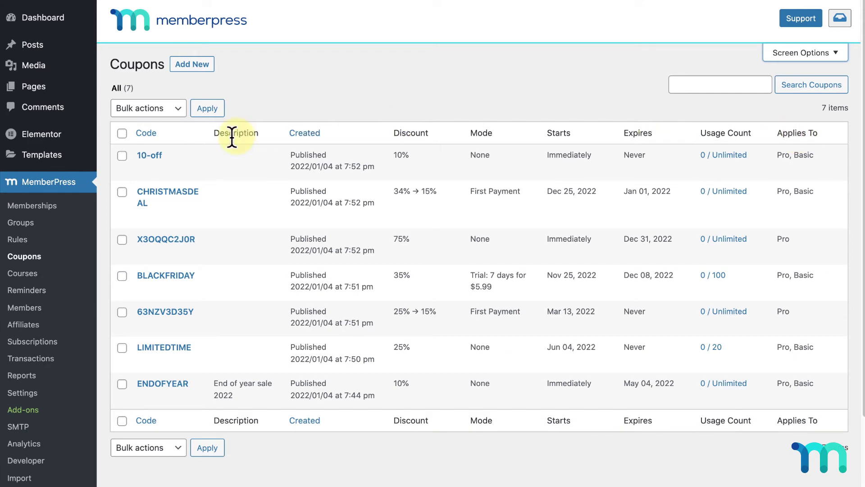
# - Open the 10-off coupon for editing, then go back to the Coupons list
pyautogui.moveTo(161, 159)
pyautogui.click(160, 154)
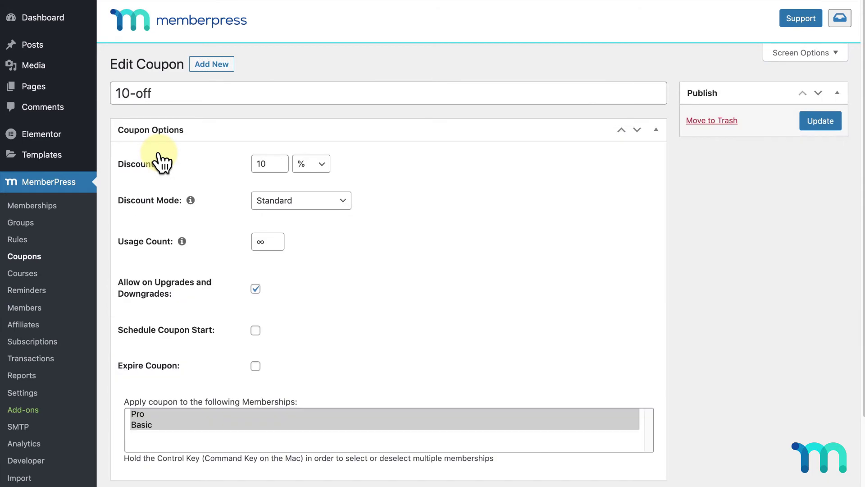
pyautogui.click(35, 261)
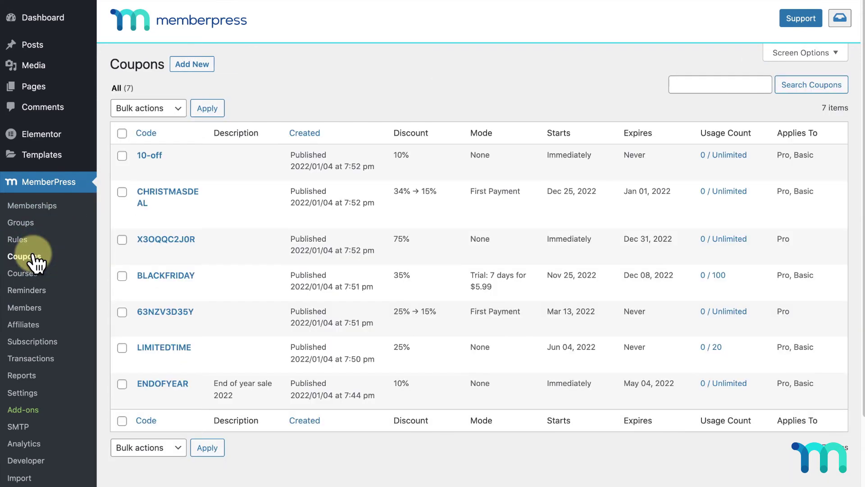
# - Tick the LIMITEDTIME and ENDOFYEAR coupons and choose Move to Trash from Bulk actions
pyautogui.click(122, 133)
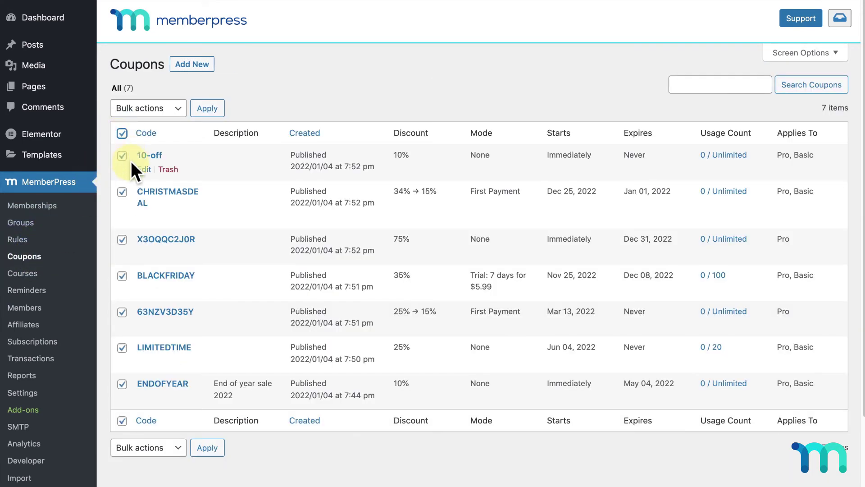
pyautogui.click(122, 133)
pyautogui.click(122, 348)
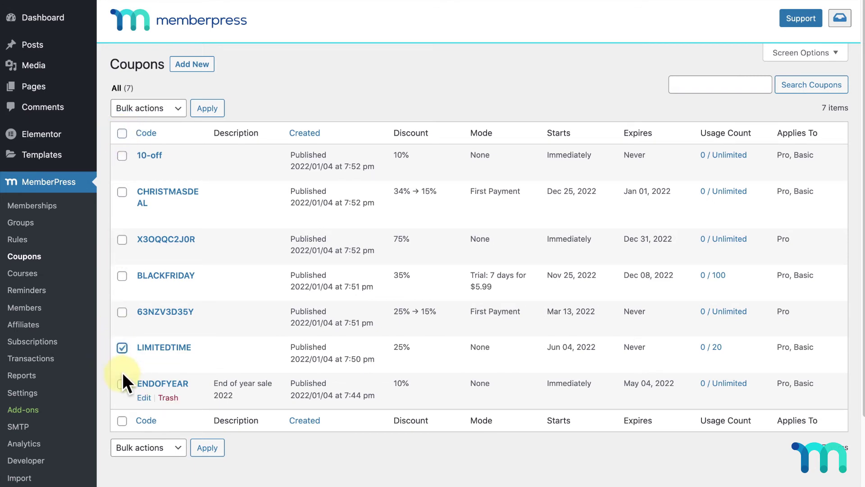
pyautogui.click(122, 384)
pyautogui.click(164, 110)
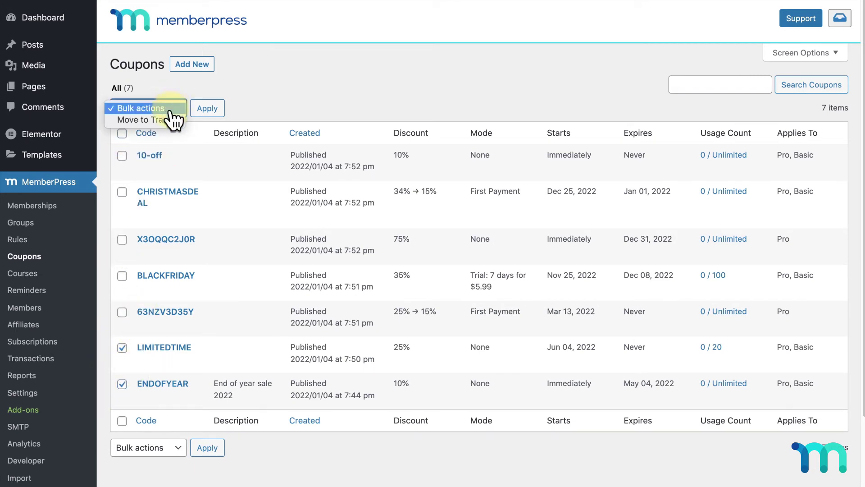
pyautogui.click(171, 119)
pyautogui.click(211, 111)
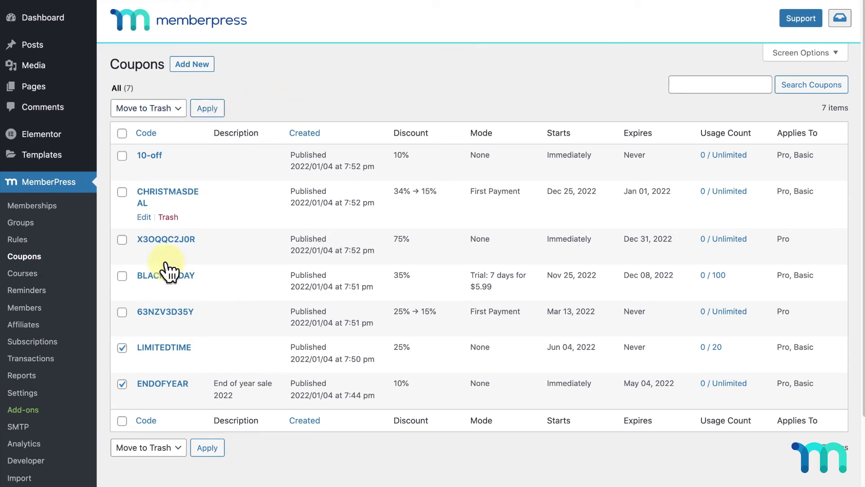
# - Untick LIMITEDTIME and ENDOFYEAR, then search the coupons for 'blackfriday'
pyautogui.click(122, 347)
pyautogui.click(123, 384)
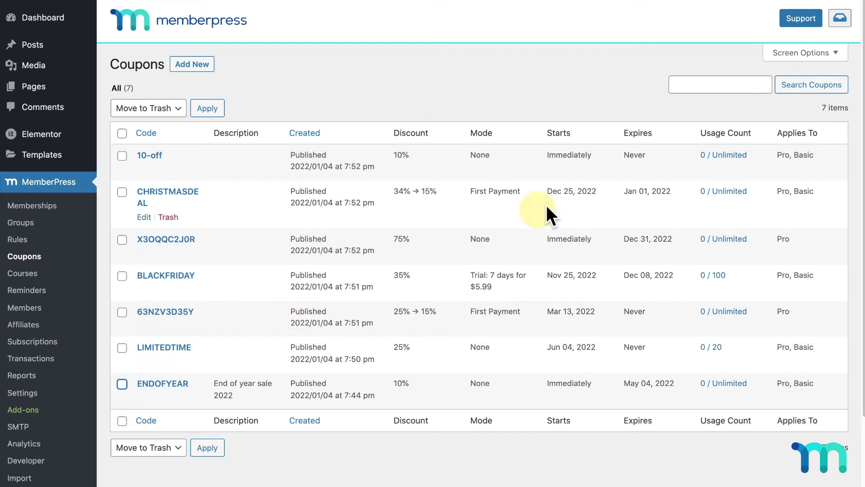
pyautogui.click(746, 87)
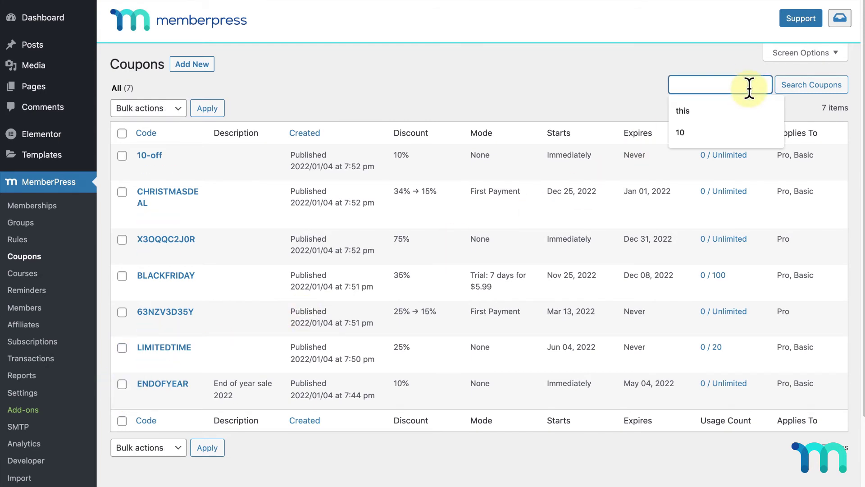
pyautogui.write('blackfriday')
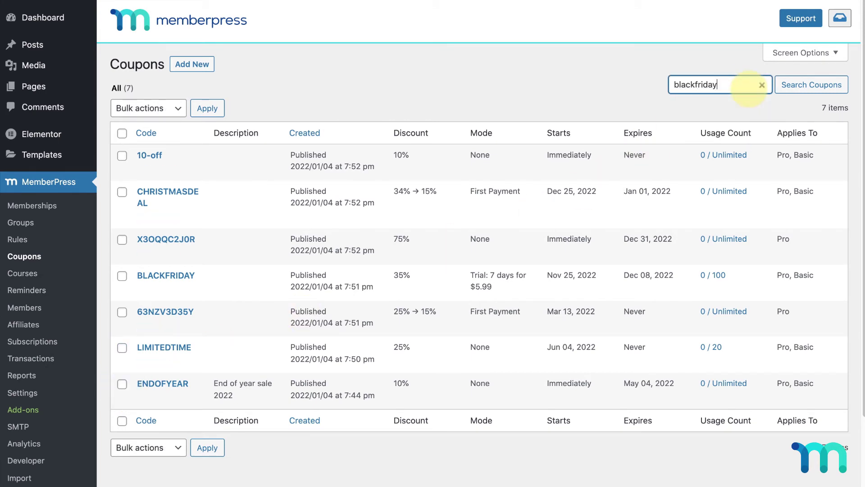
pyautogui.press('Return')
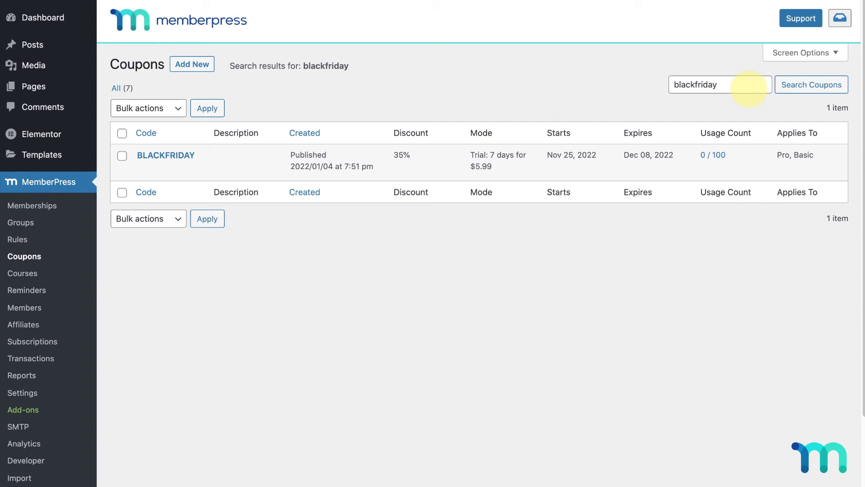
# - Show the enabled 'Enable Coupon Field on membership registration forms' option in Account settings
pyautogui.click(25, 395)
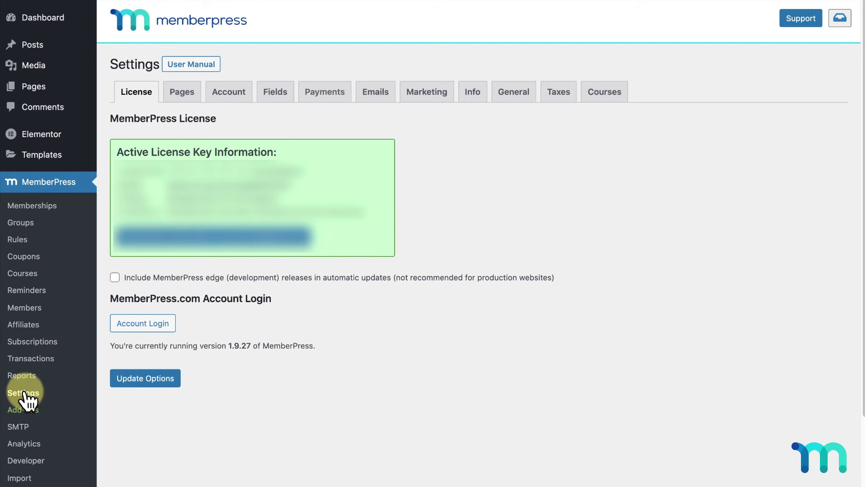
pyautogui.click(239, 97)
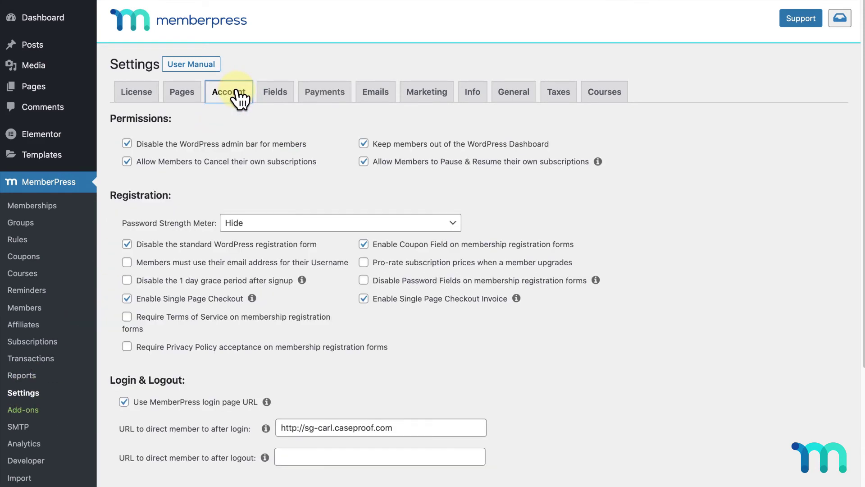
pyautogui.scroll(-1, 341, 130)
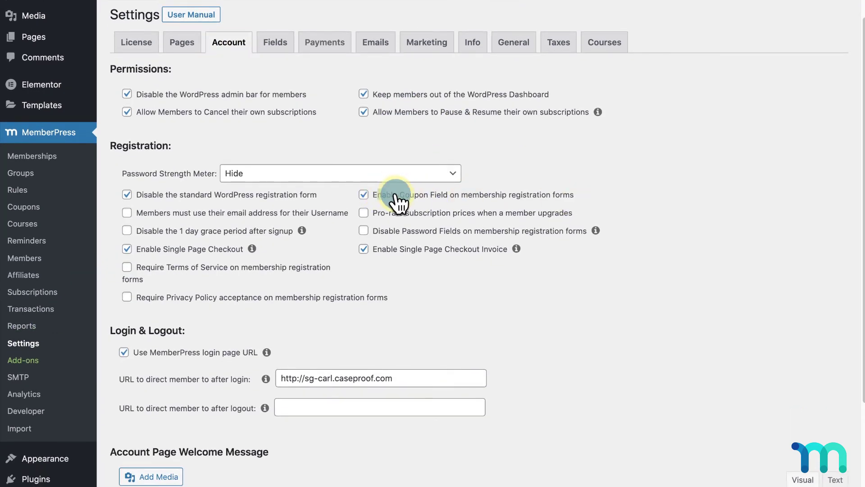
pyautogui.moveTo(395, 195); pyautogui.dragTo(590, 194)
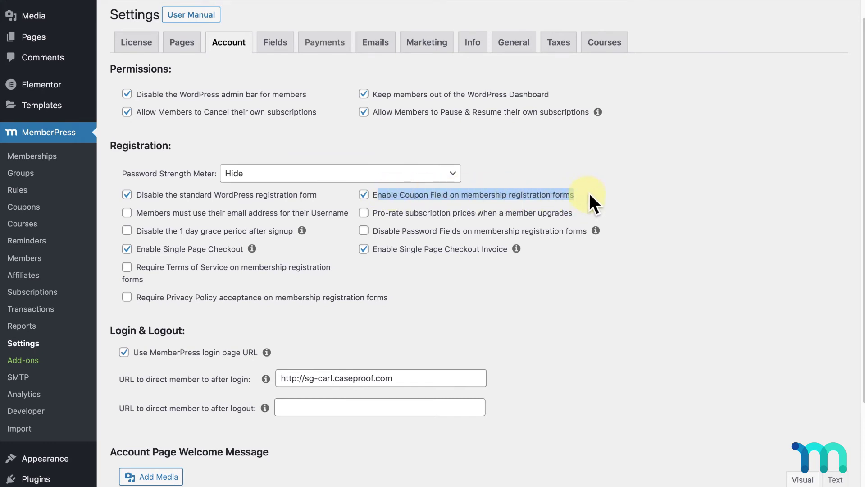
pyautogui.click(594, 195)
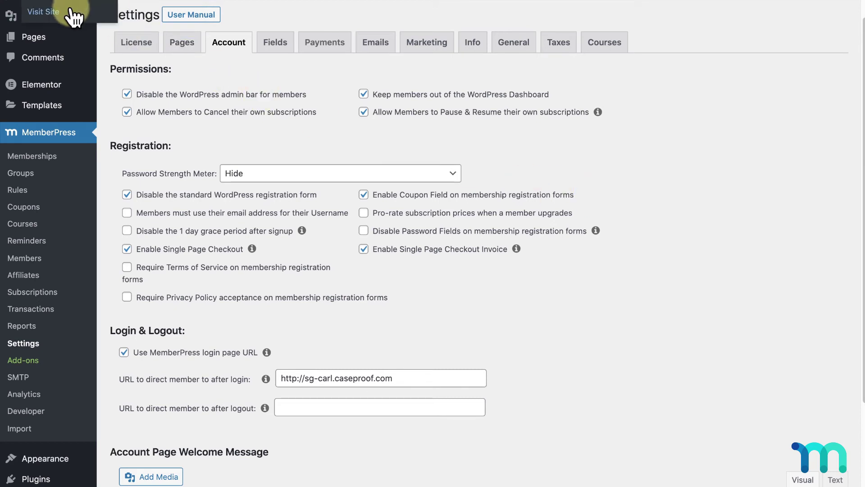
pyautogui.rightClick(73, 13)
# - Open the site in an Incognito window and start the Basic membership sign-up
pyautogui.click(169, 35)
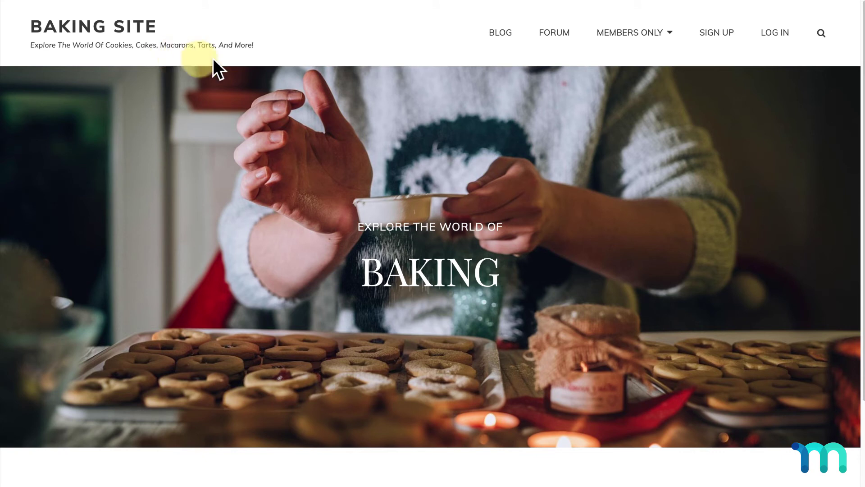
pyautogui.click(717, 33)
pyautogui.scroll(-8, 724, 32)
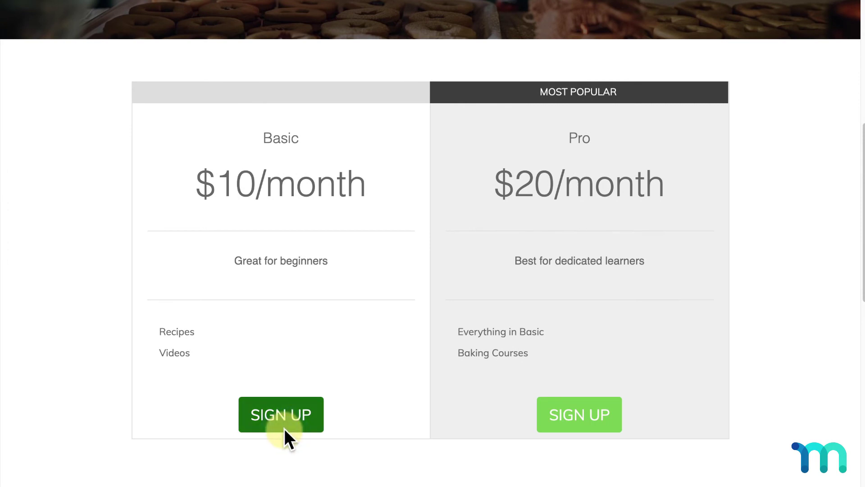
pyautogui.click(284, 428)
pyautogui.scroll(-4, 284, 428)
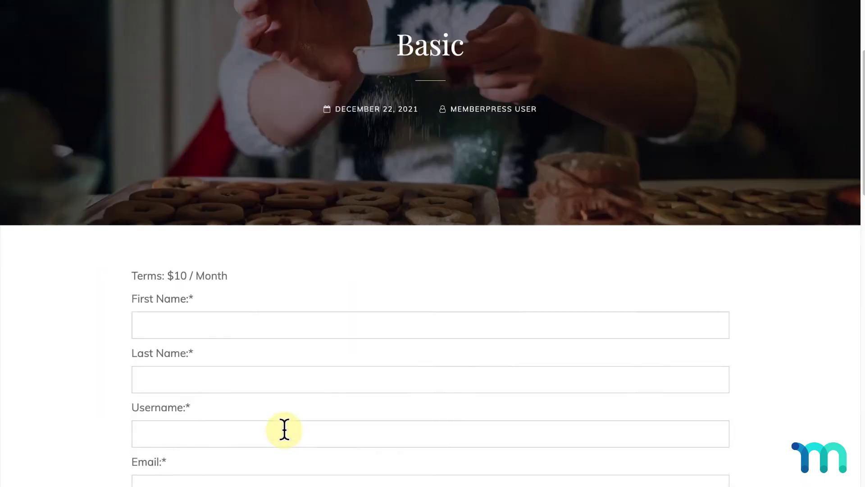
pyautogui.scroll(-6, 284, 428)
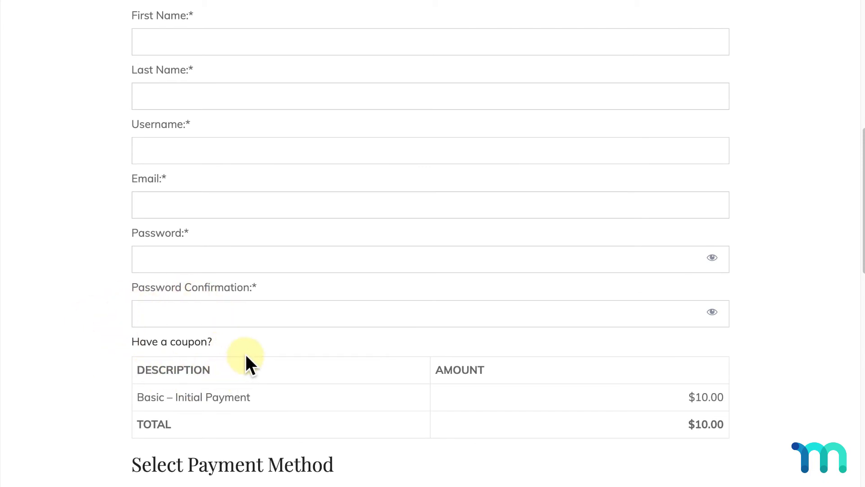
pyautogui.scroll(1, 245, 354)
# - Enter the new member's first and last name, username, email, and password with confirmation
pyautogui.click(333, 92)
pyautogui.write('Jonathan')
pyautogui.click(400, 144)
pyautogui.write('Doe')
pyautogui.press('Tab')
pyautogui.write('jonathand')
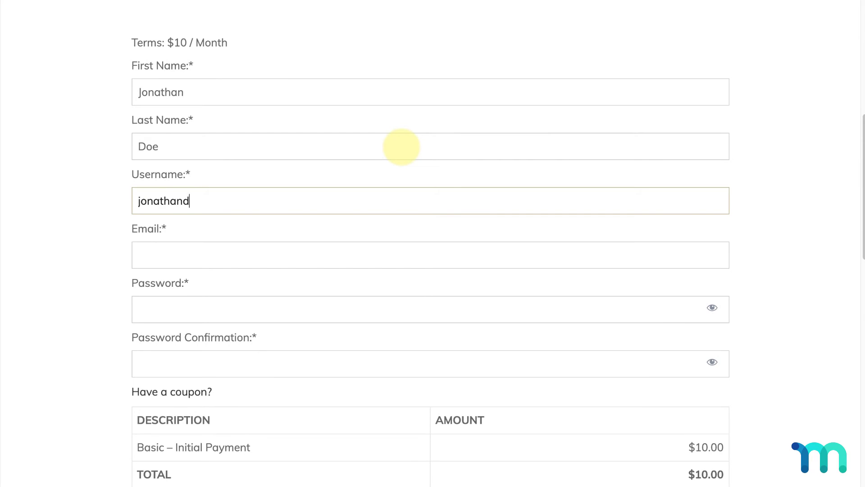
pyautogui.write('oe1')
pyautogui.press('Tab')
pyautogui.write('jonathandoe1@test.com')
pyautogui.press('Tab')
pyautogui.write('test123')
pyautogui.press('Tab')
pyautogui.write('test123')
# - Reveal the Coupon Code field with 'Have a coupon?'
pyautogui.scroll(-1, 401, 147)
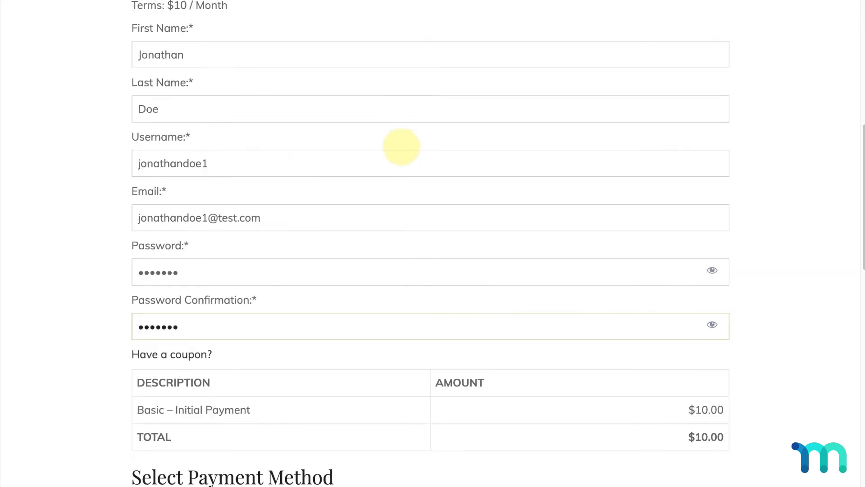
pyautogui.scroll(-2, 401, 147)
pyautogui.click(194, 249)
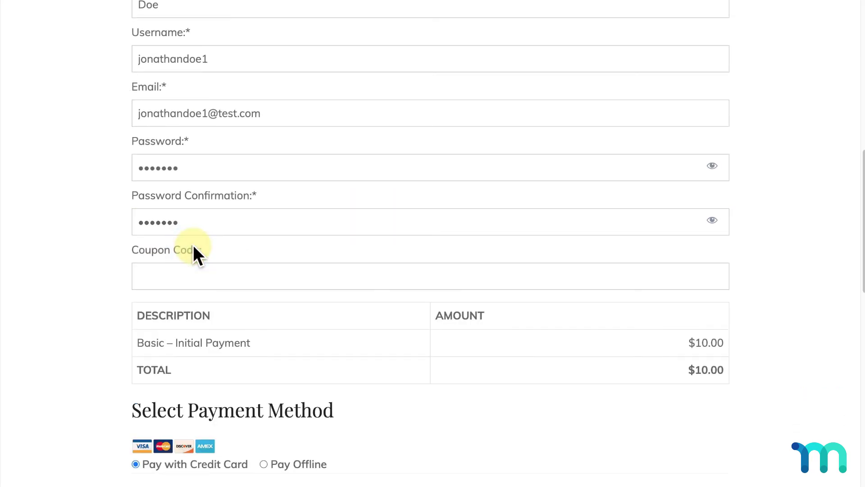
# - Try the coupon codes 'dfsfasd' and 'LIMITEDOFFER', both rejected as invalid
pyautogui.click(280, 274)
pyautogui.write('dfs')
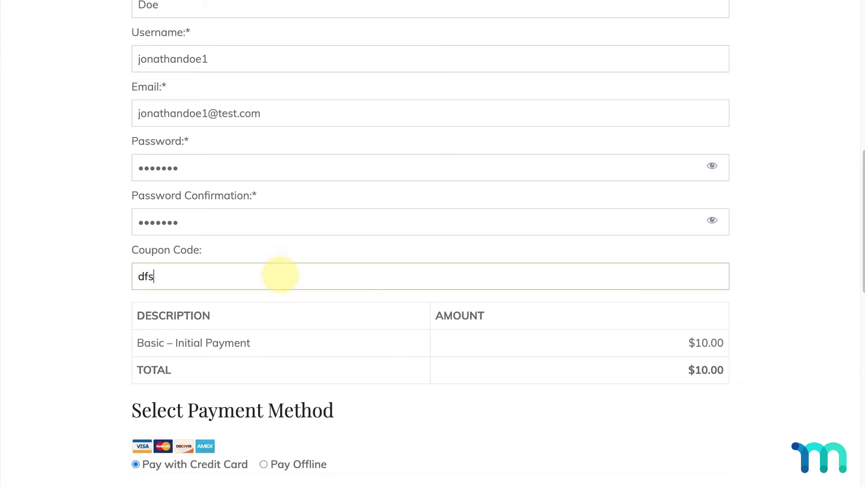
pyautogui.write('fasd')
pyautogui.click(101, 279)
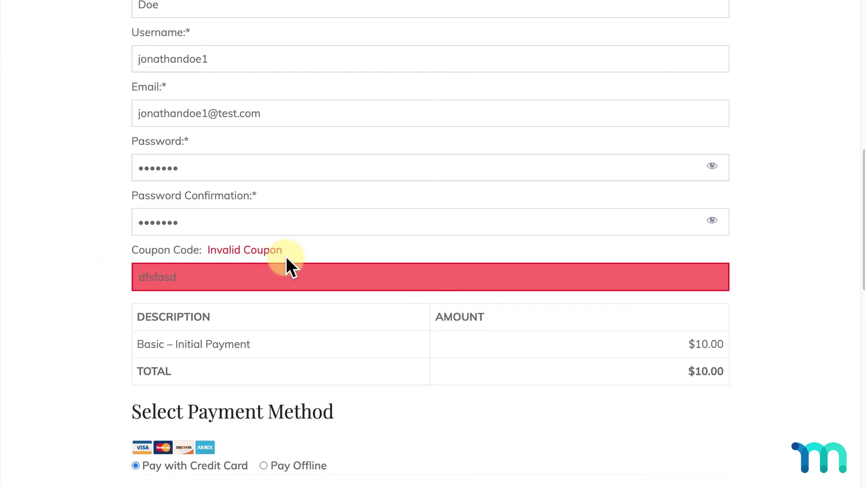
pyautogui.click(286, 276)
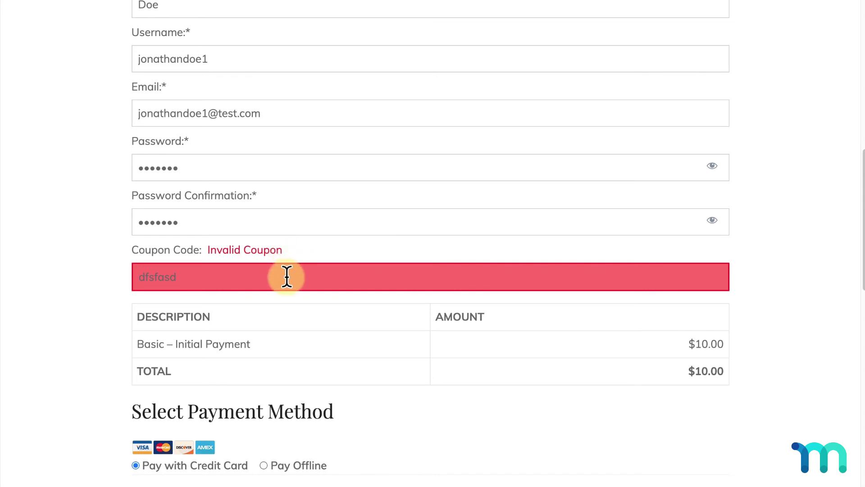
pyautogui.hotkey('ctrl', 'a')
pyautogui.write('L')
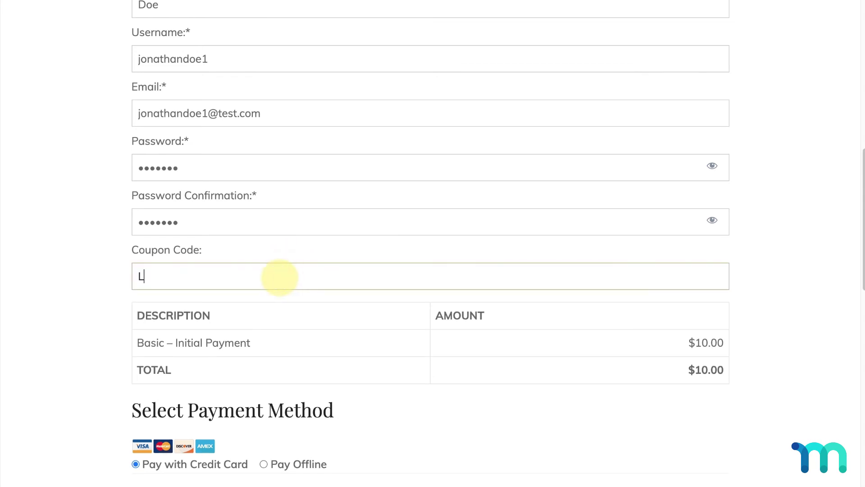
pyautogui.write('IMITEDOFFER')
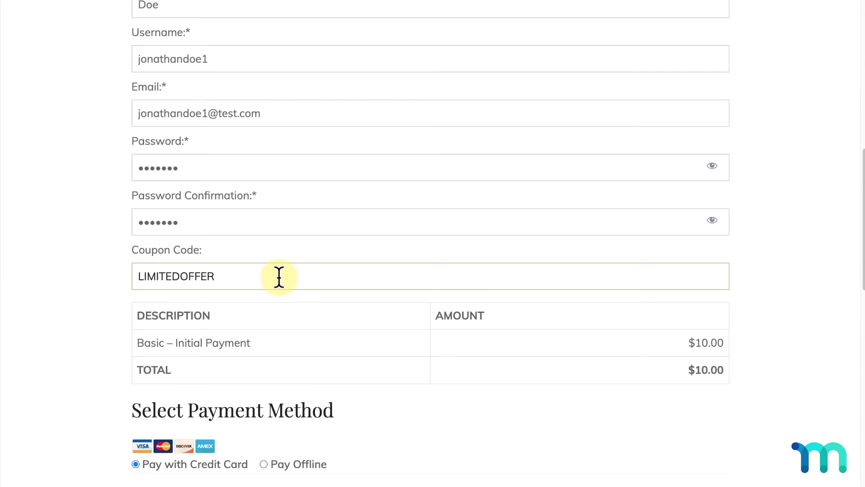
pyautogui.click(105, 291)
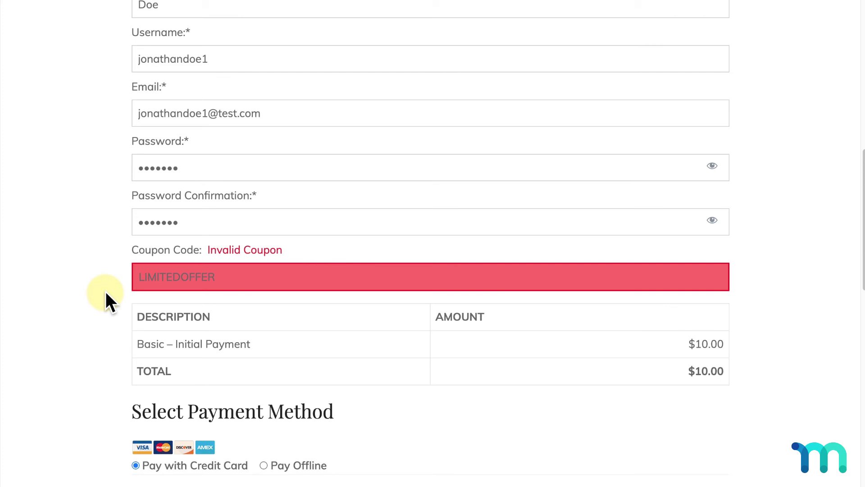
# - Apply the ENDOFYEAR coupon, taking $1.00 off for a $9.00 total
pyautogui.click(239, 276)
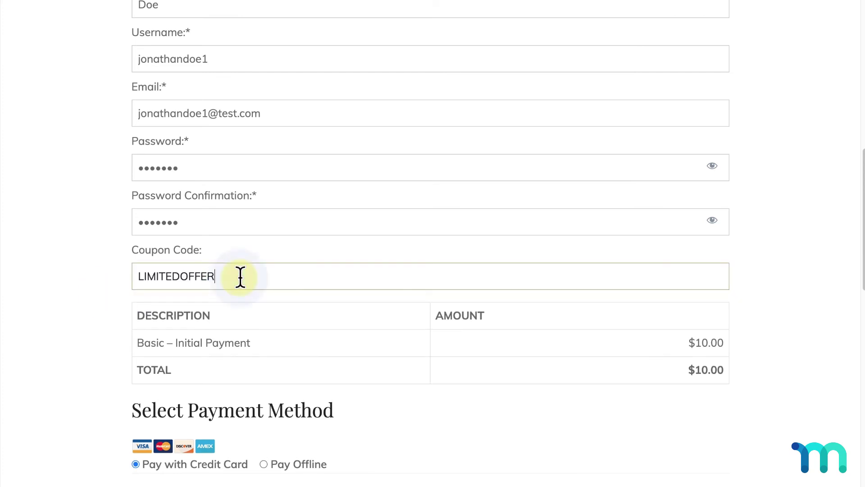
pyautogui.moveTo(239, 276); pyautogui.dragTo(125, 274)
pyautogui.write('ENDOFYEAR')
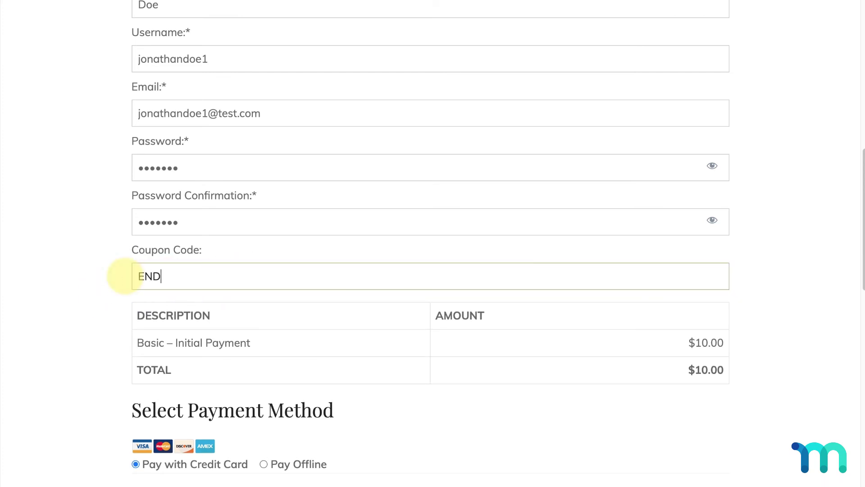
pyautogui.click(100, 274)
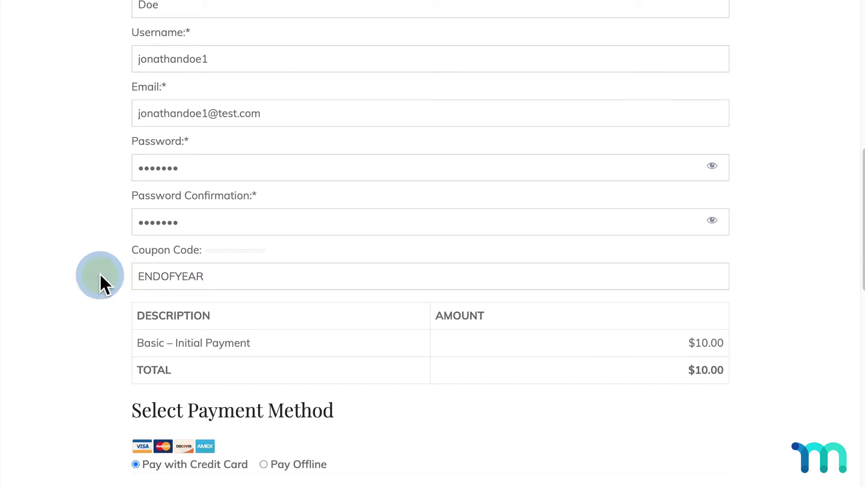
pyautogui.scroll(-1, 162, 272)
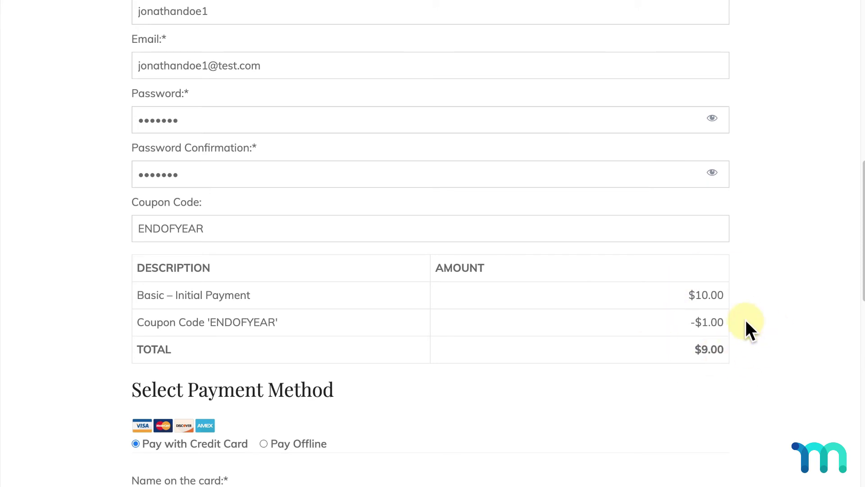
# - Enter the cardholder's name and test card details, then submit the $9.00 Basic signup
pyautogui.scroll(-4, 745, 320)
pyautogui.click(514, 308)
pyautogui.write('Jonathan Doe')
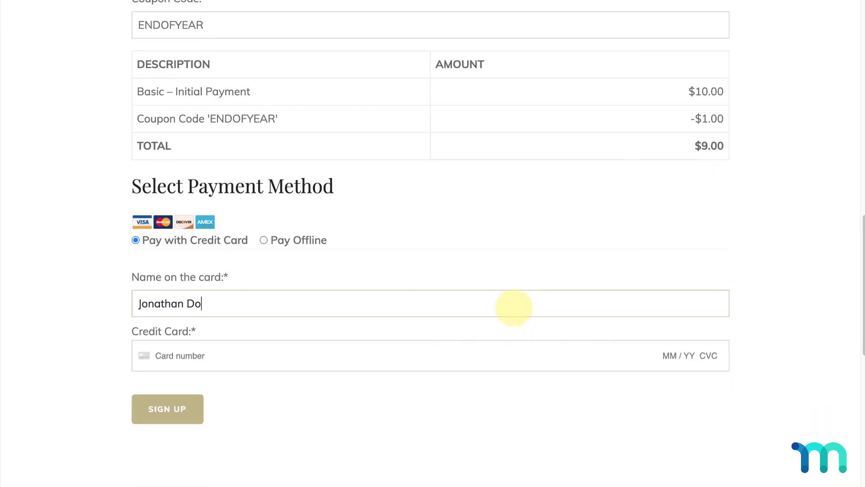
pyautogui.press('Tab')
pyautogui.write('4242 4242 4242 4242 11 / 23 111 90210')
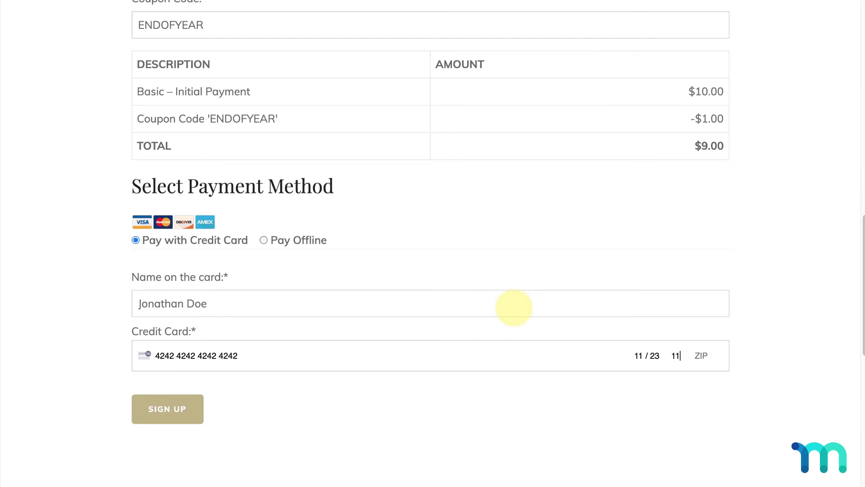
pyautogui.click(182, 410)
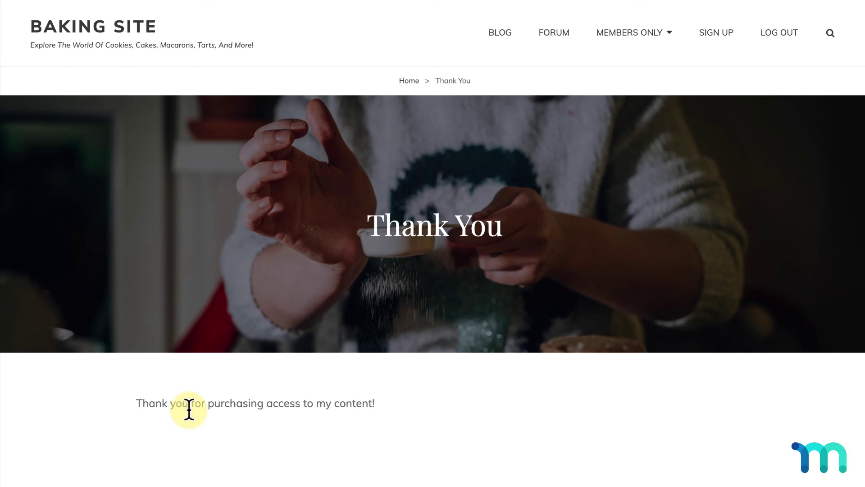
pyautogui.moveTo(662, 34)
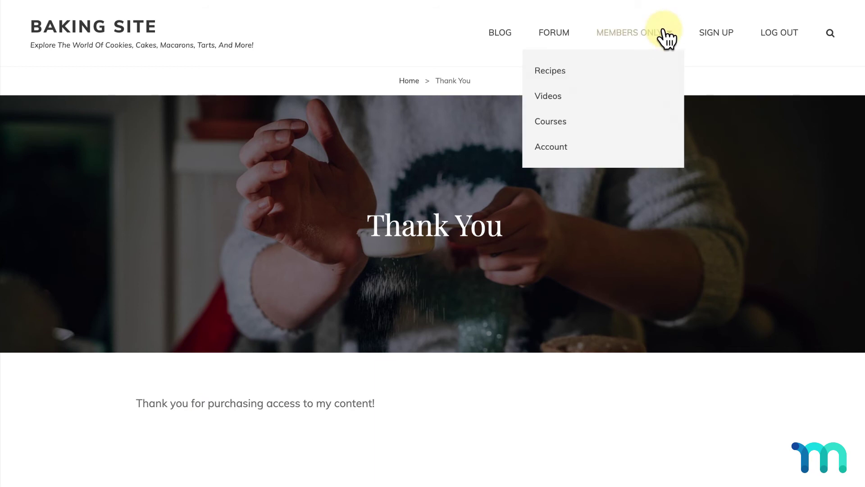
# - Check the member's account: $9 / Month subscription with ENDOFYEAR and a completed $9.00 payment
pyautogui.click(568, 157)
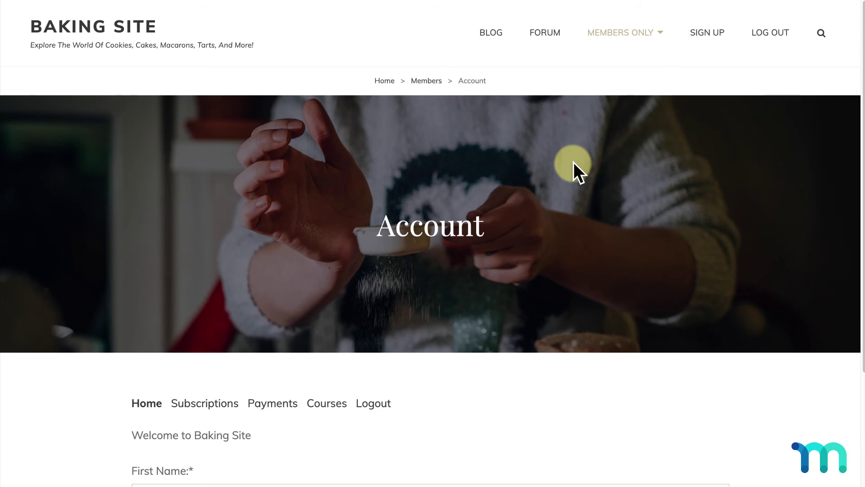
pyautogui.scroll(-5, 573, 162)
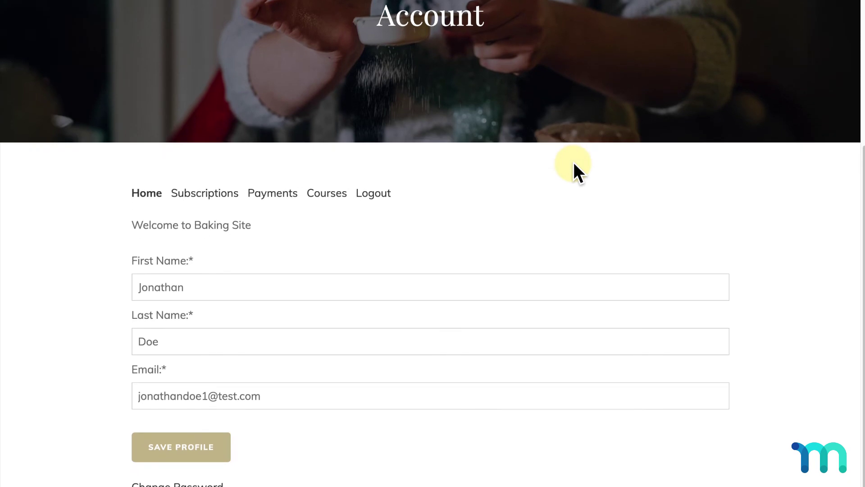
pyautogui.click(223, 193)
pyautogui.scroll(-2, 223, 191)
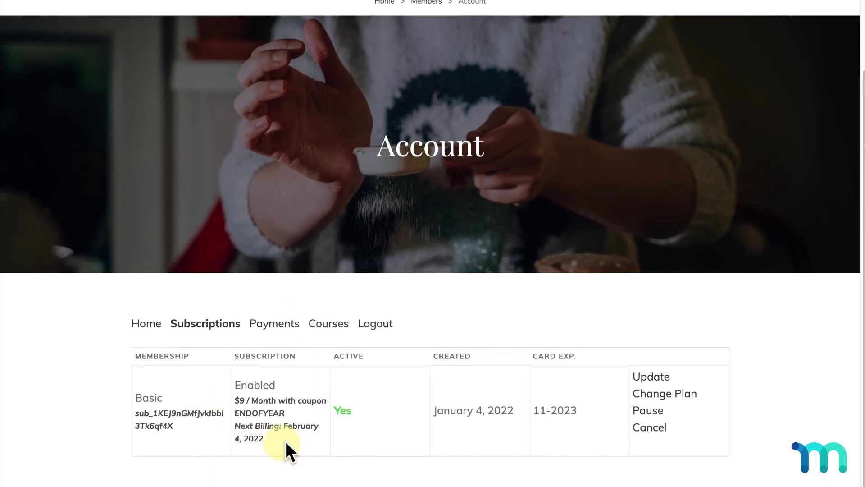
pyautogui.moveTo(277, 400); pyautogui.dragTo(301, 412)
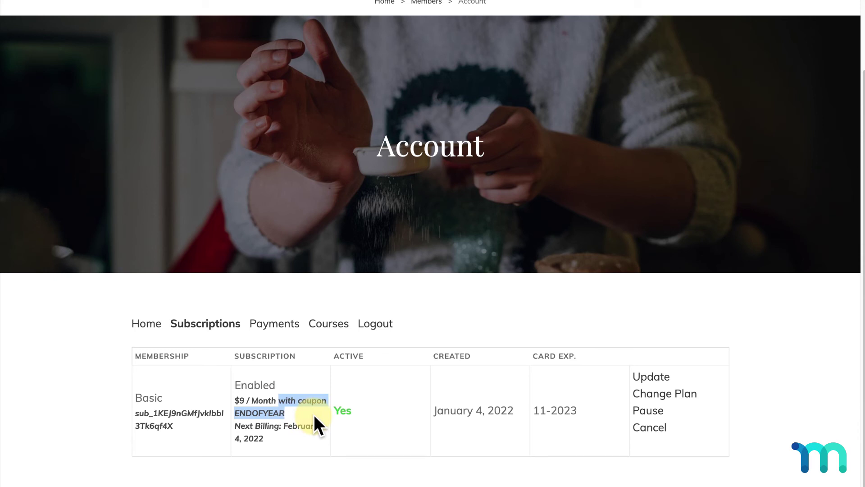
pyautogui.click(276, 325)
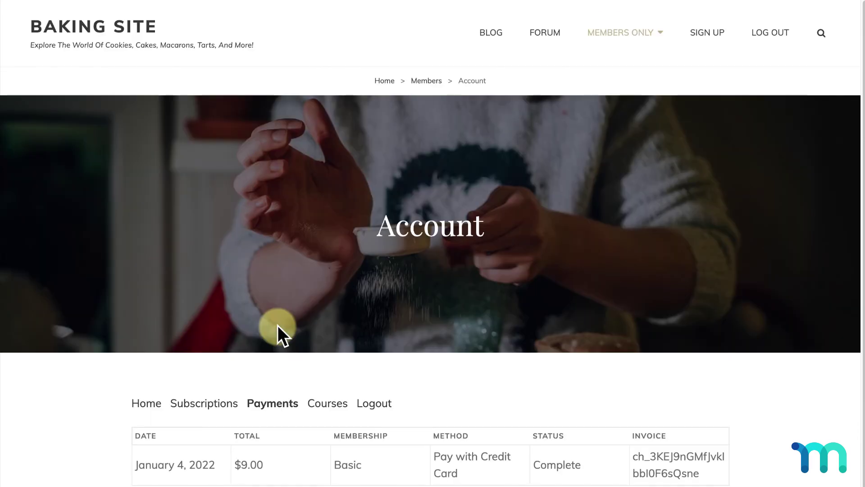
pyautogui.scroll(-1, 278, 383)
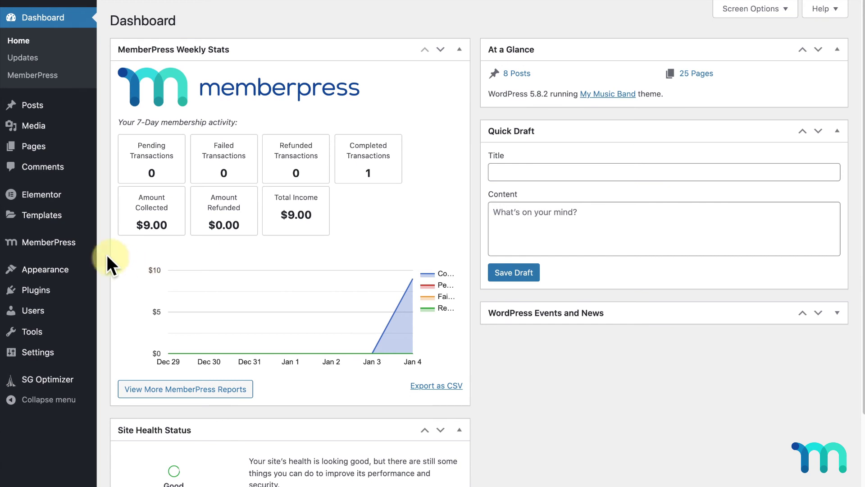
# - Open MemberPress Subscriptions and highlight the Basic row's $9 / Month ENDOFYEAR terms
pyautogui.moveTo(64, 247)
pyautogui.click(143, 354)
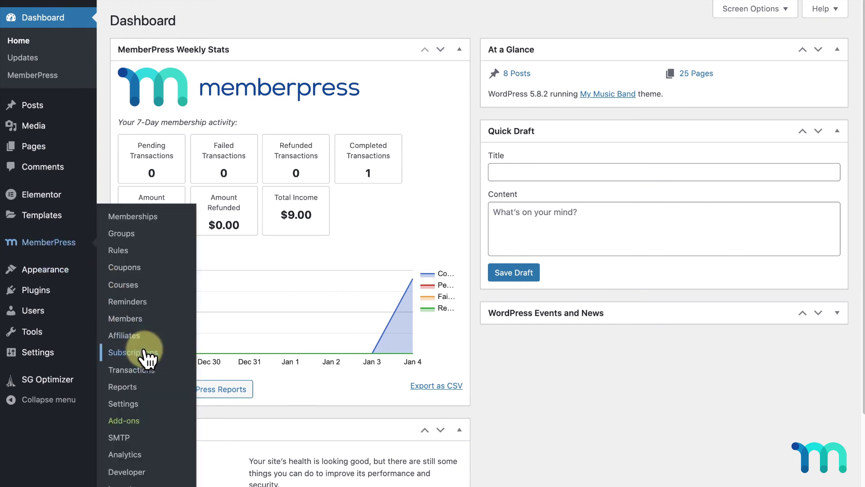
pyautogui.moveTo(194, 262)
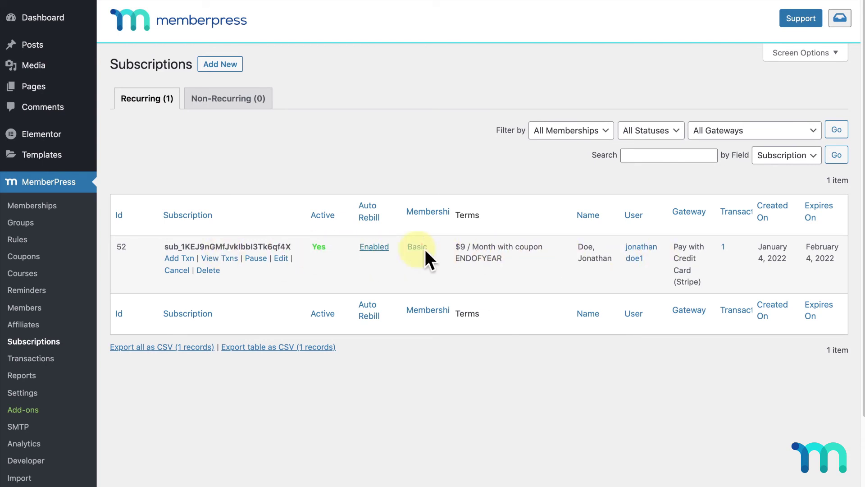
pyautogui.moveTo(473, 251); pyautogui.dragTo(535, 252)
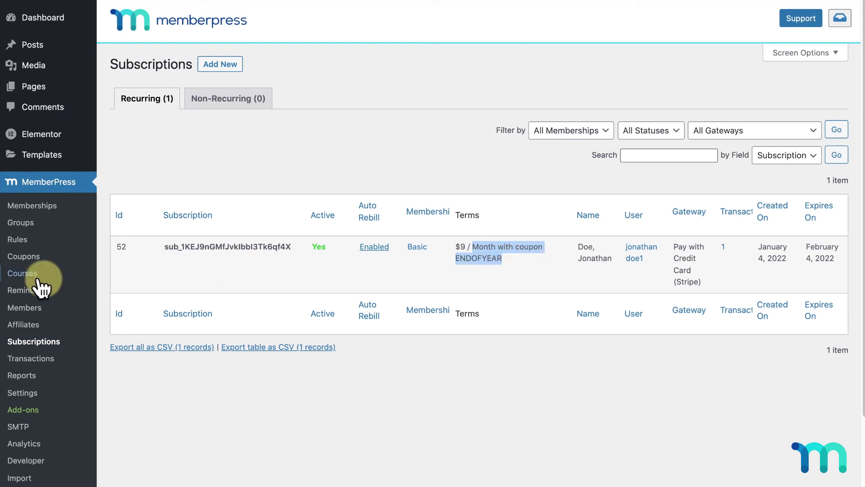
pyautogui.click(18, 257)
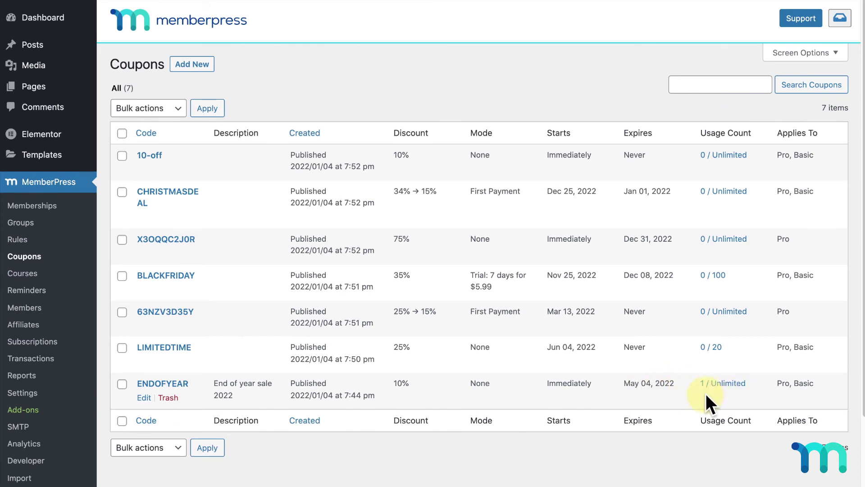
# - View ENDOFYEAR's 1 / Unlimited usage: one completed $9.00 Basic transaction, then open MemberPress Settings
pyautogui.click(731, 387)
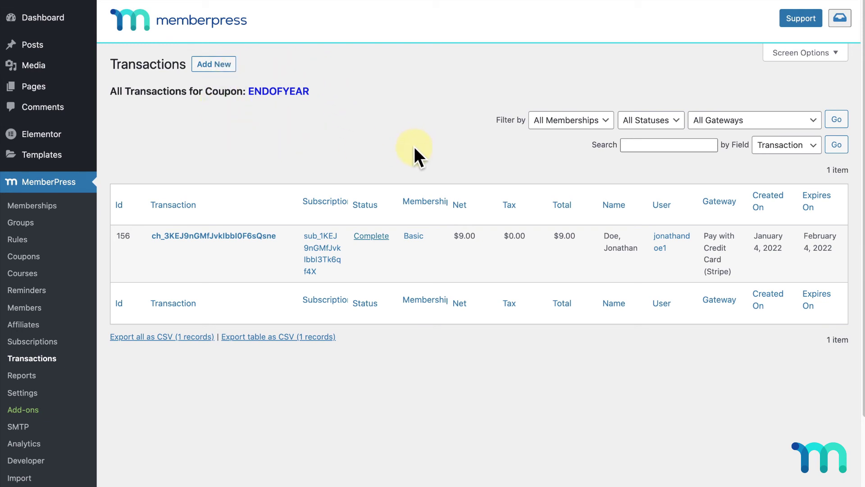
pyautogui.click(37, 399)
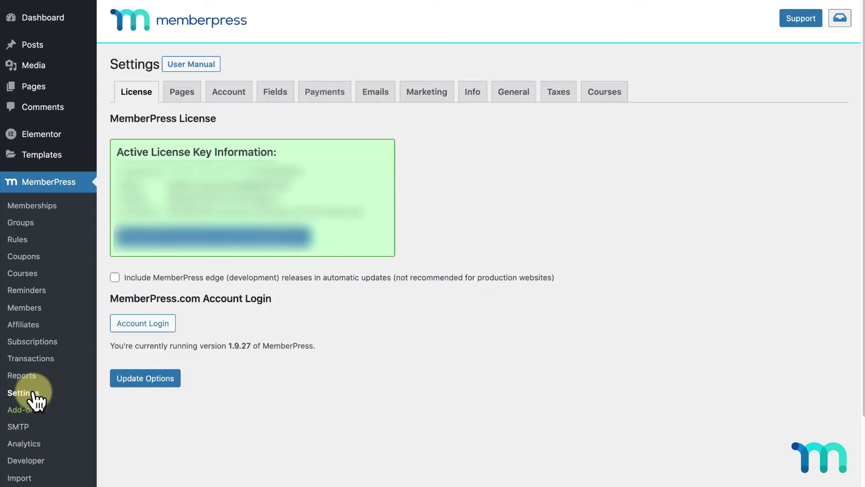
# - Uncheck Enable Coupon Field on membership registration forms in the Account settings
pyautogui.click(230, 95)
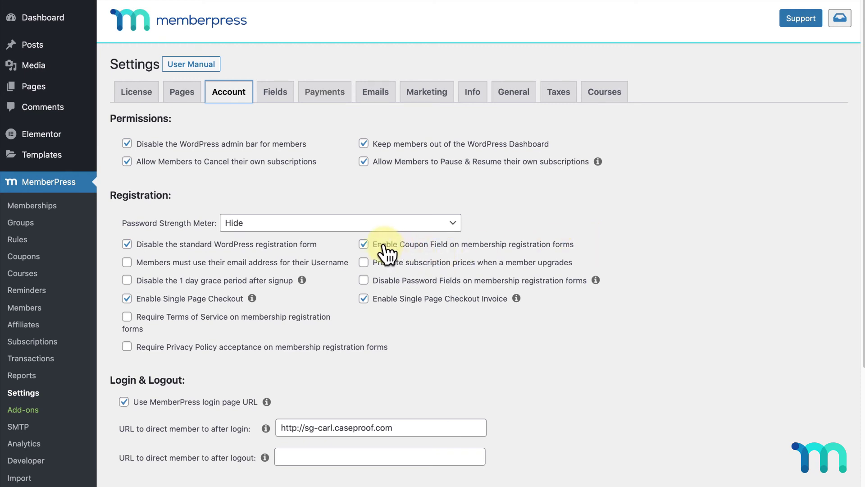
pyautogui.click(370, 247)
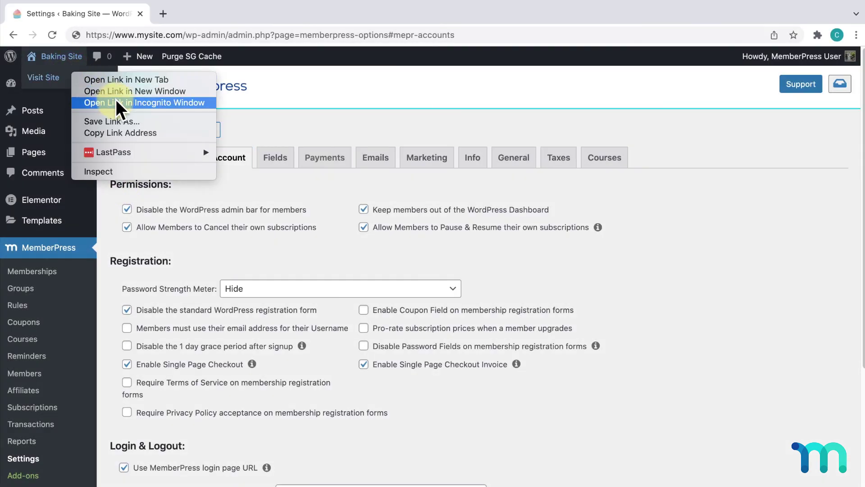
# - Load /register/basic/?coupon=ENDOFYEAR in an incognito window of the site
pyautogui.click(117, 100)
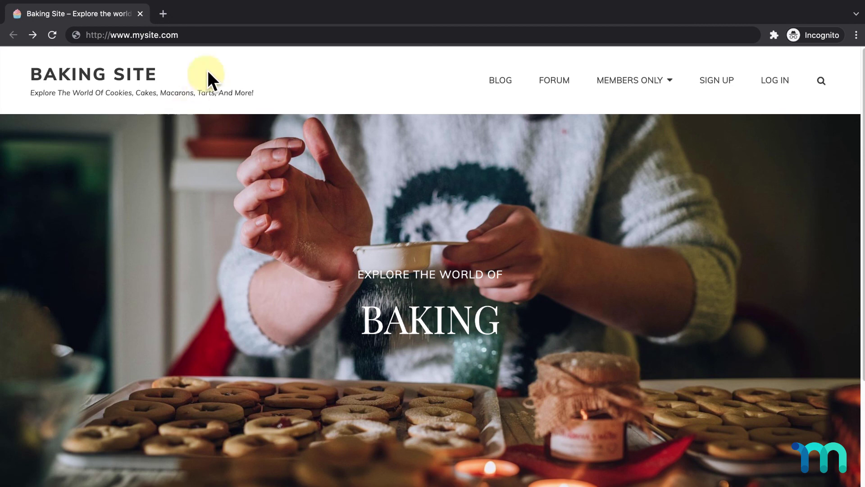
pyautogui.click(224, 35)
pyautogui.write('http://www.mysite.com/register/basic/?coupon=ENDOFYEAR')
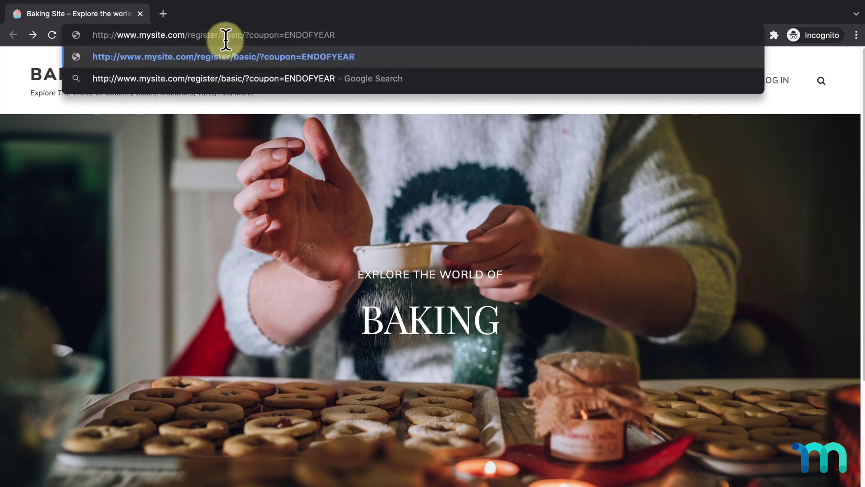
pyautogui.press('Return')
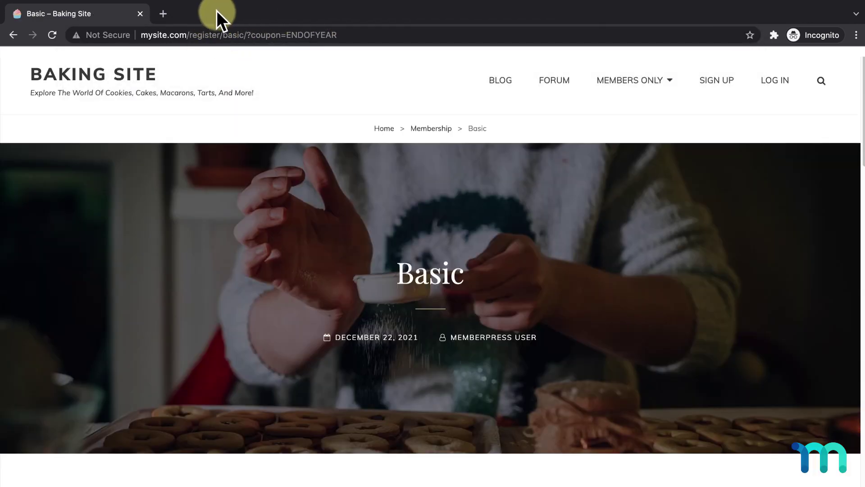
# - Confirm the summary shows ENDOFYEAR pre-applied: $1.00 off, $9.00 total
pyautogui.scroll(-10, 495, 225)
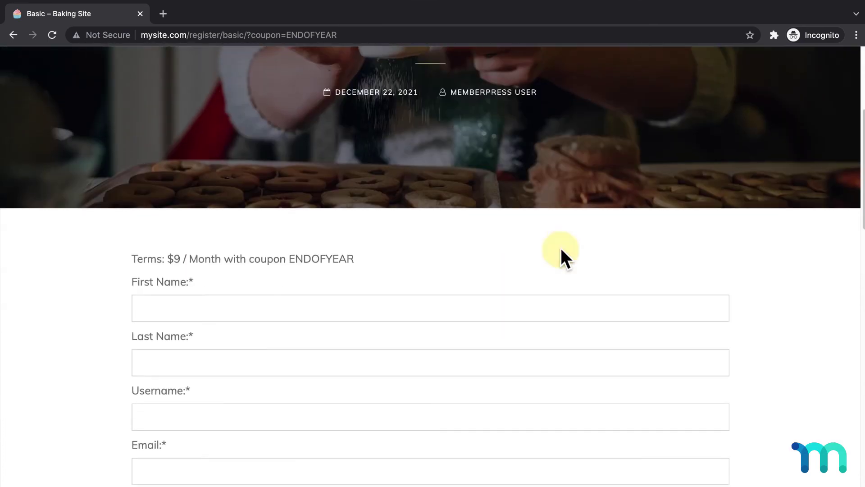
pyautogui.scroll(-5, 578, 250)
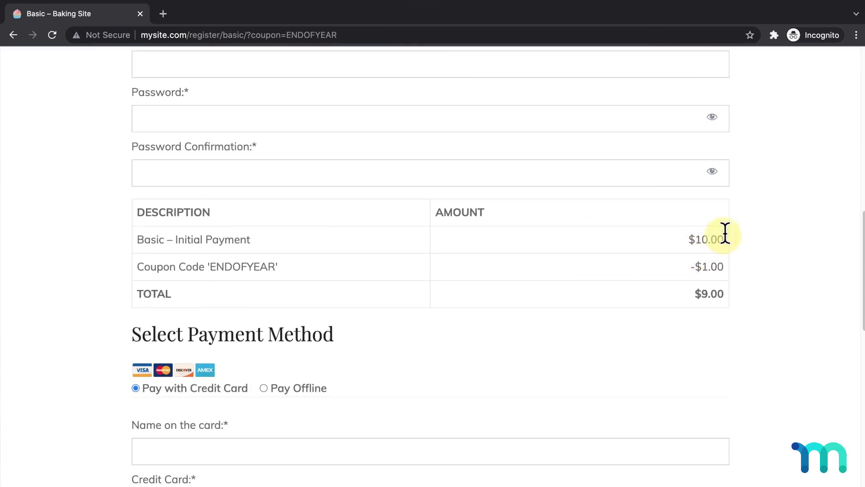
pyautogui.moveTo(278, 267); pyautogui.dragTo(137, 267)
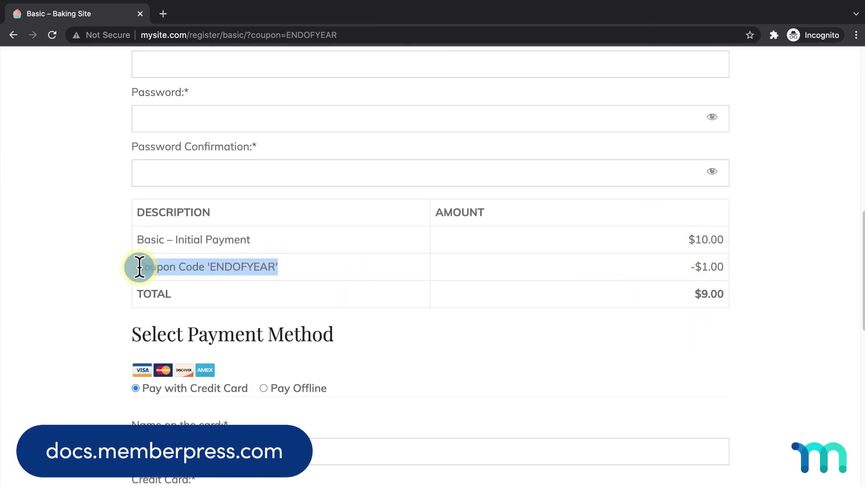
pyautogui.click(342, 264)
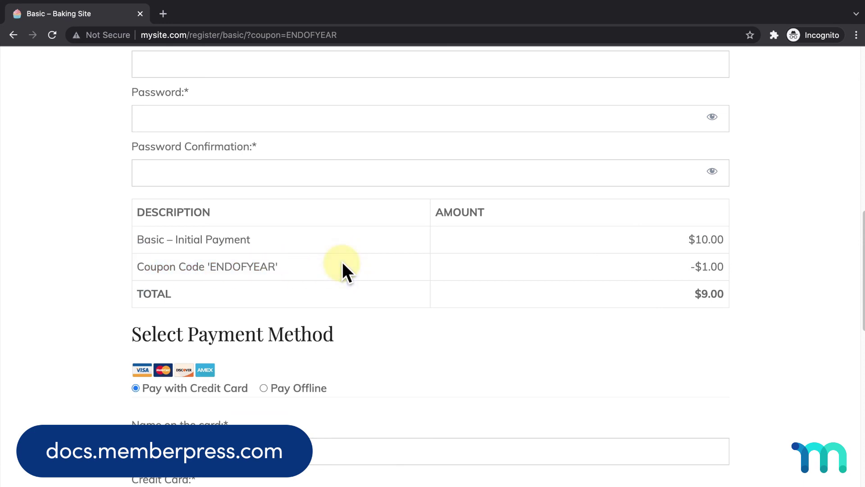